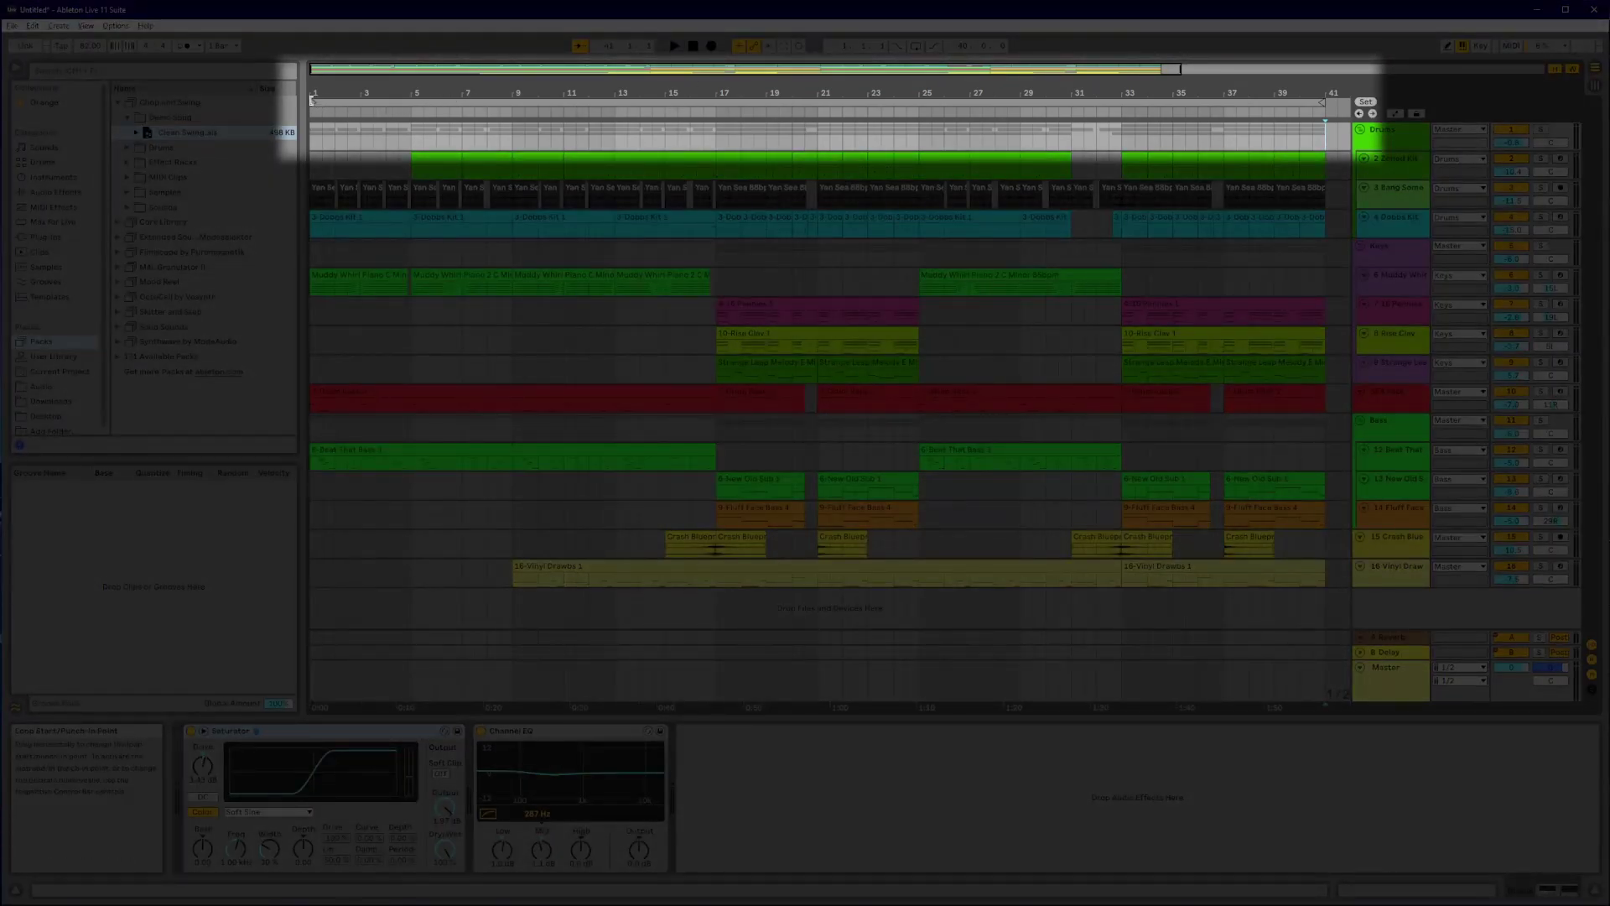
# Step: Set the arrangement loop to span bars 9 to 17 and consolidate that time to a new scene
pyautogui.moveTo(315, 103); pyautogui.dragTo(514, 104)
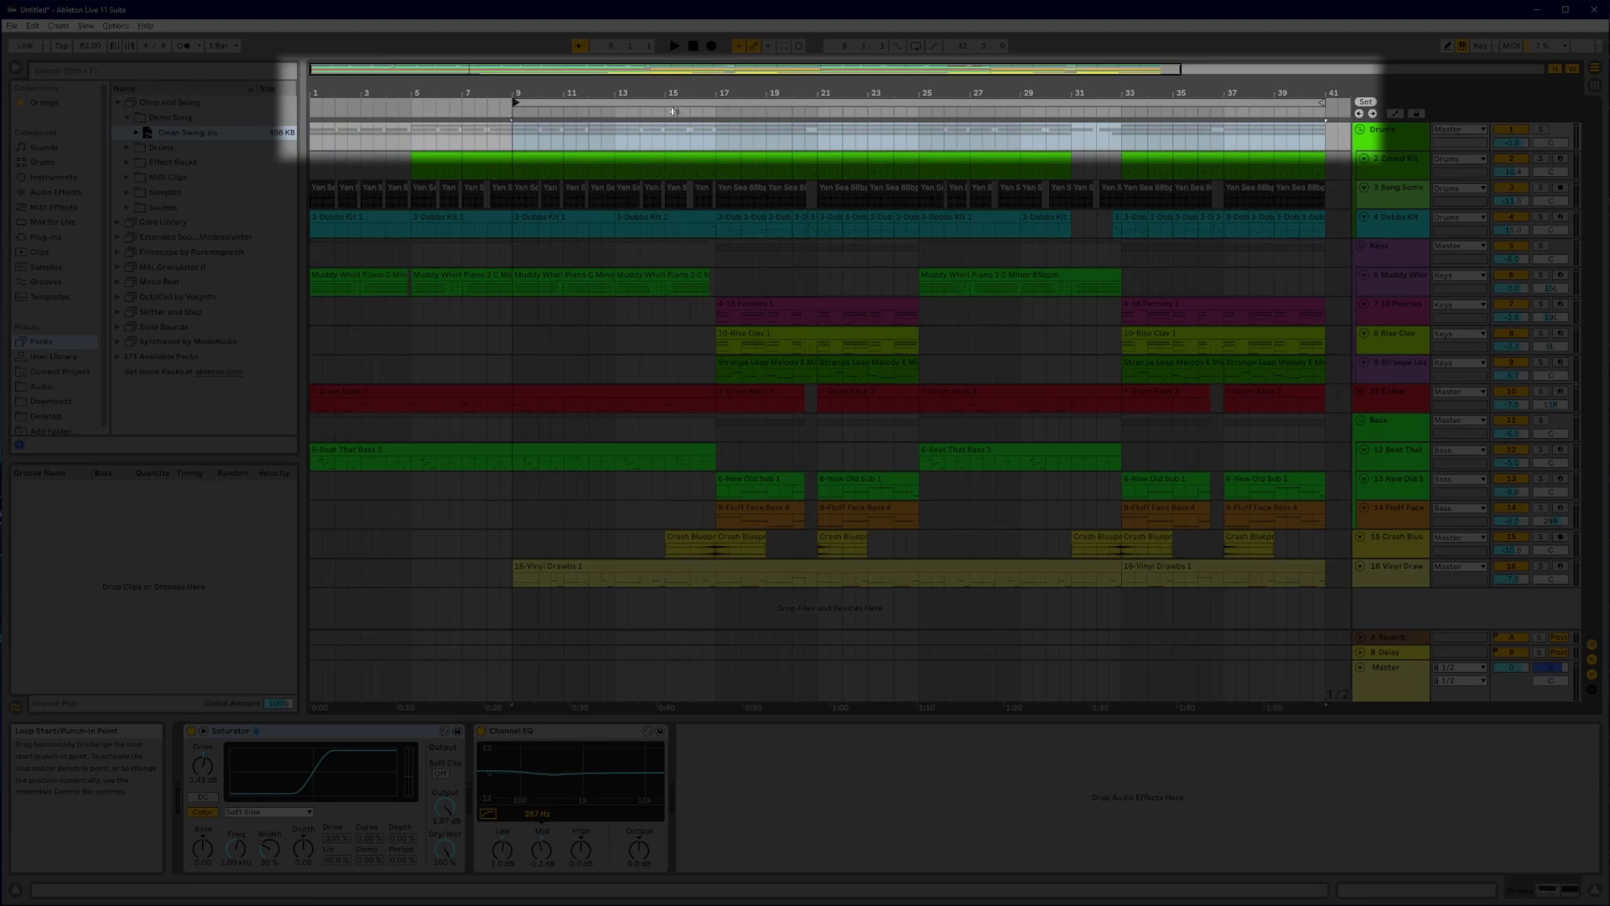
pyautogui.moveTo(1323, 102); pyautogui.dragTo(716, 104)
pyautogui.rightClick(641, 101)
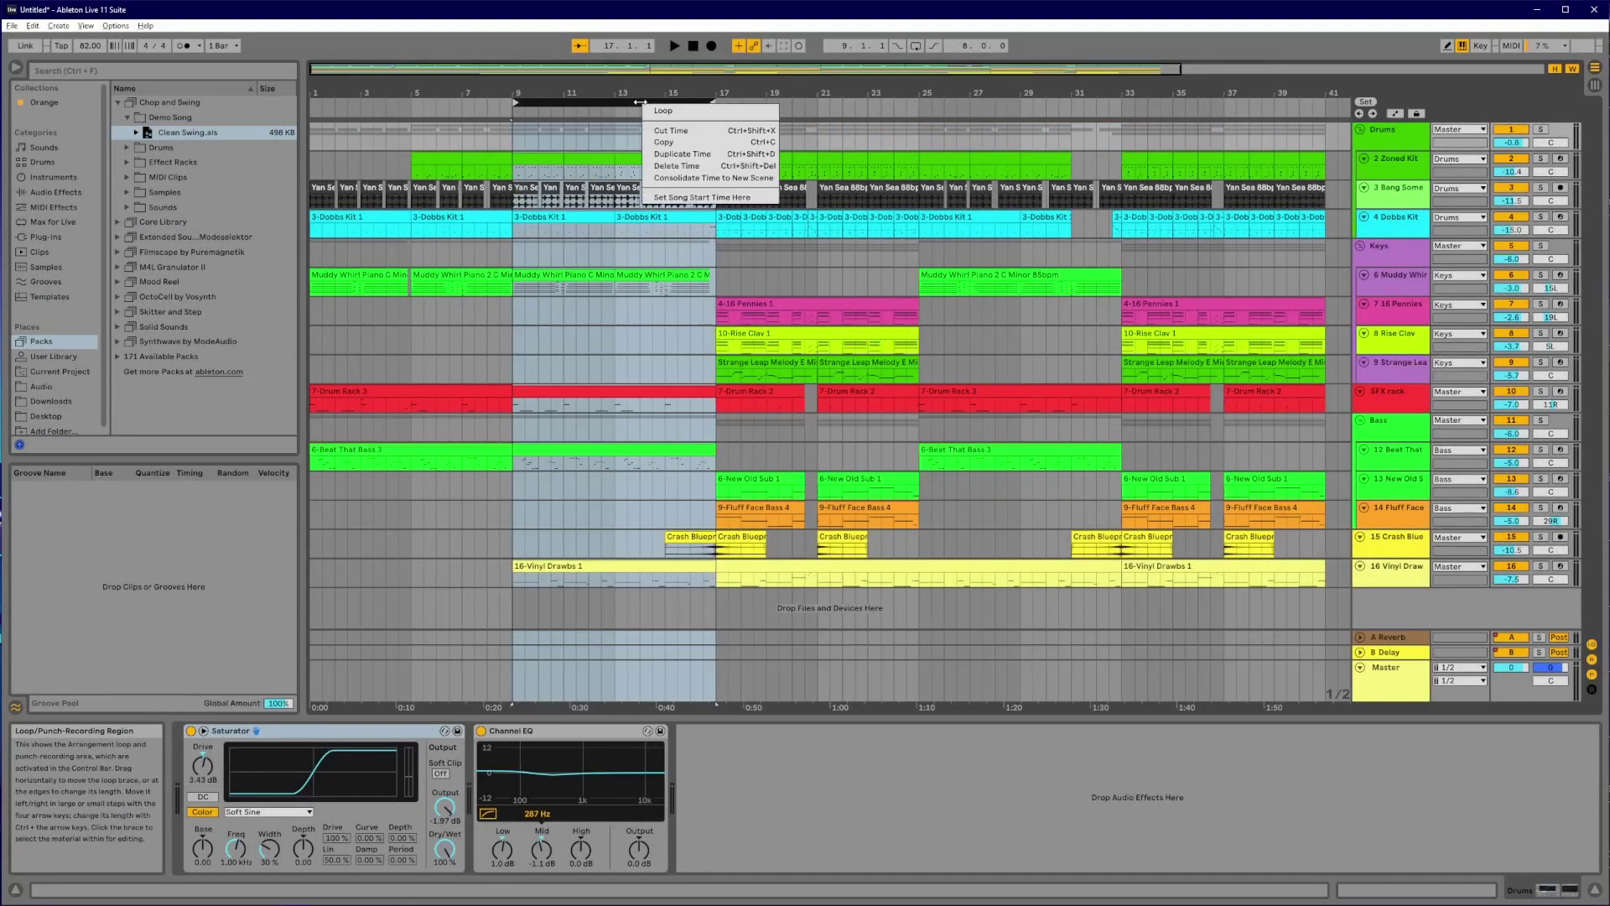
pyautogui.click(728, 177)
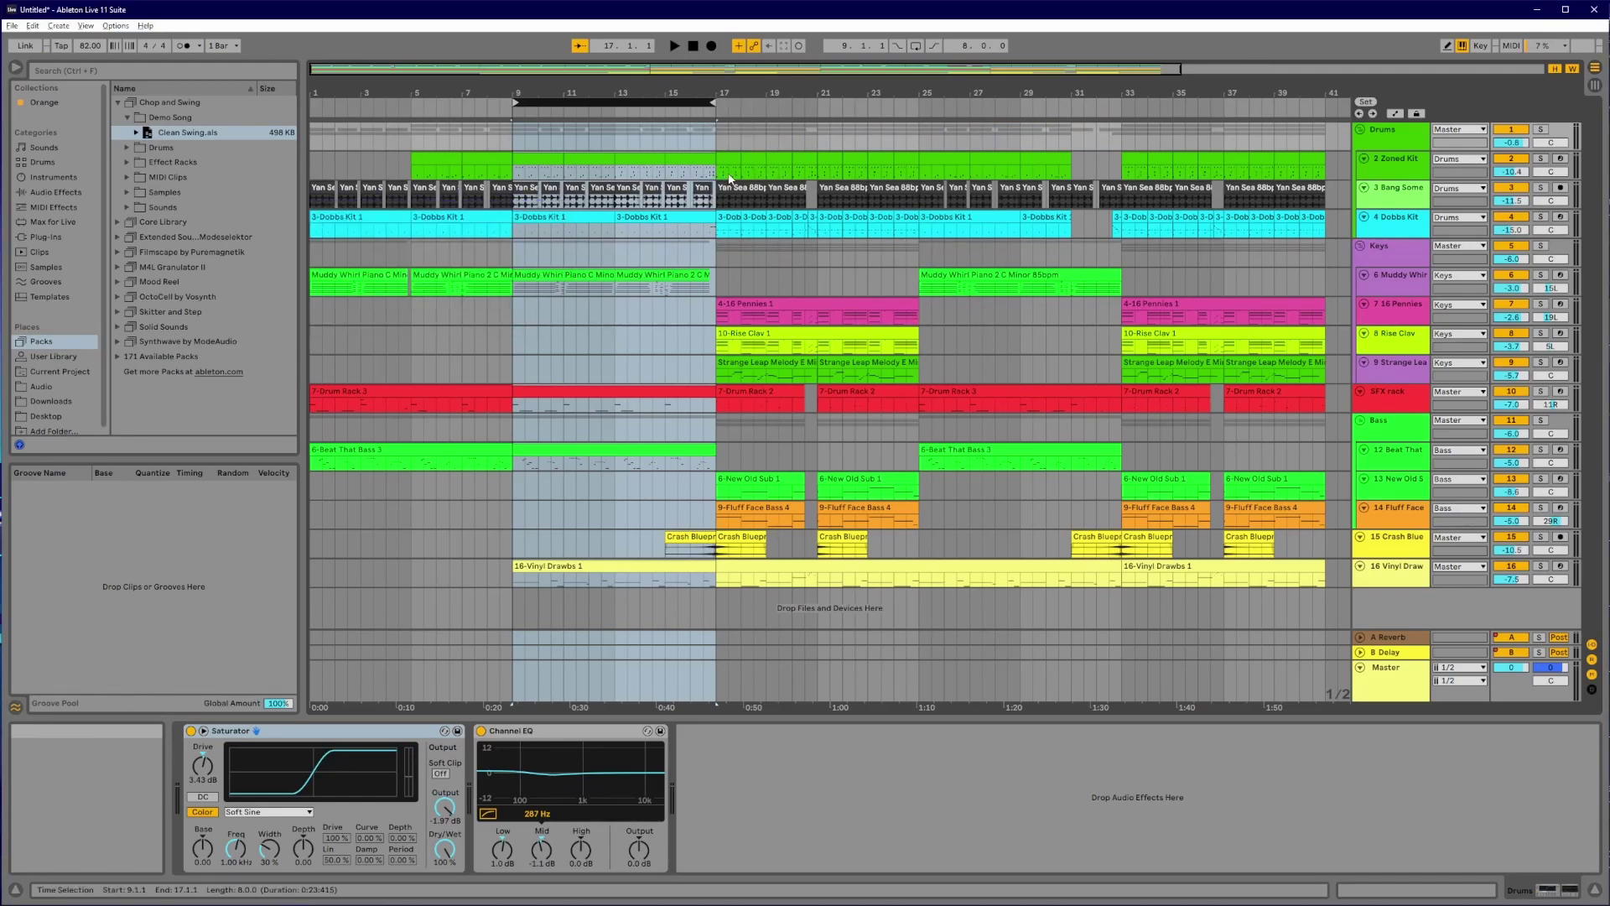
# Step: In Session View, rename the newly consolidated scene as Verse1
pyautogui.press('Tab')
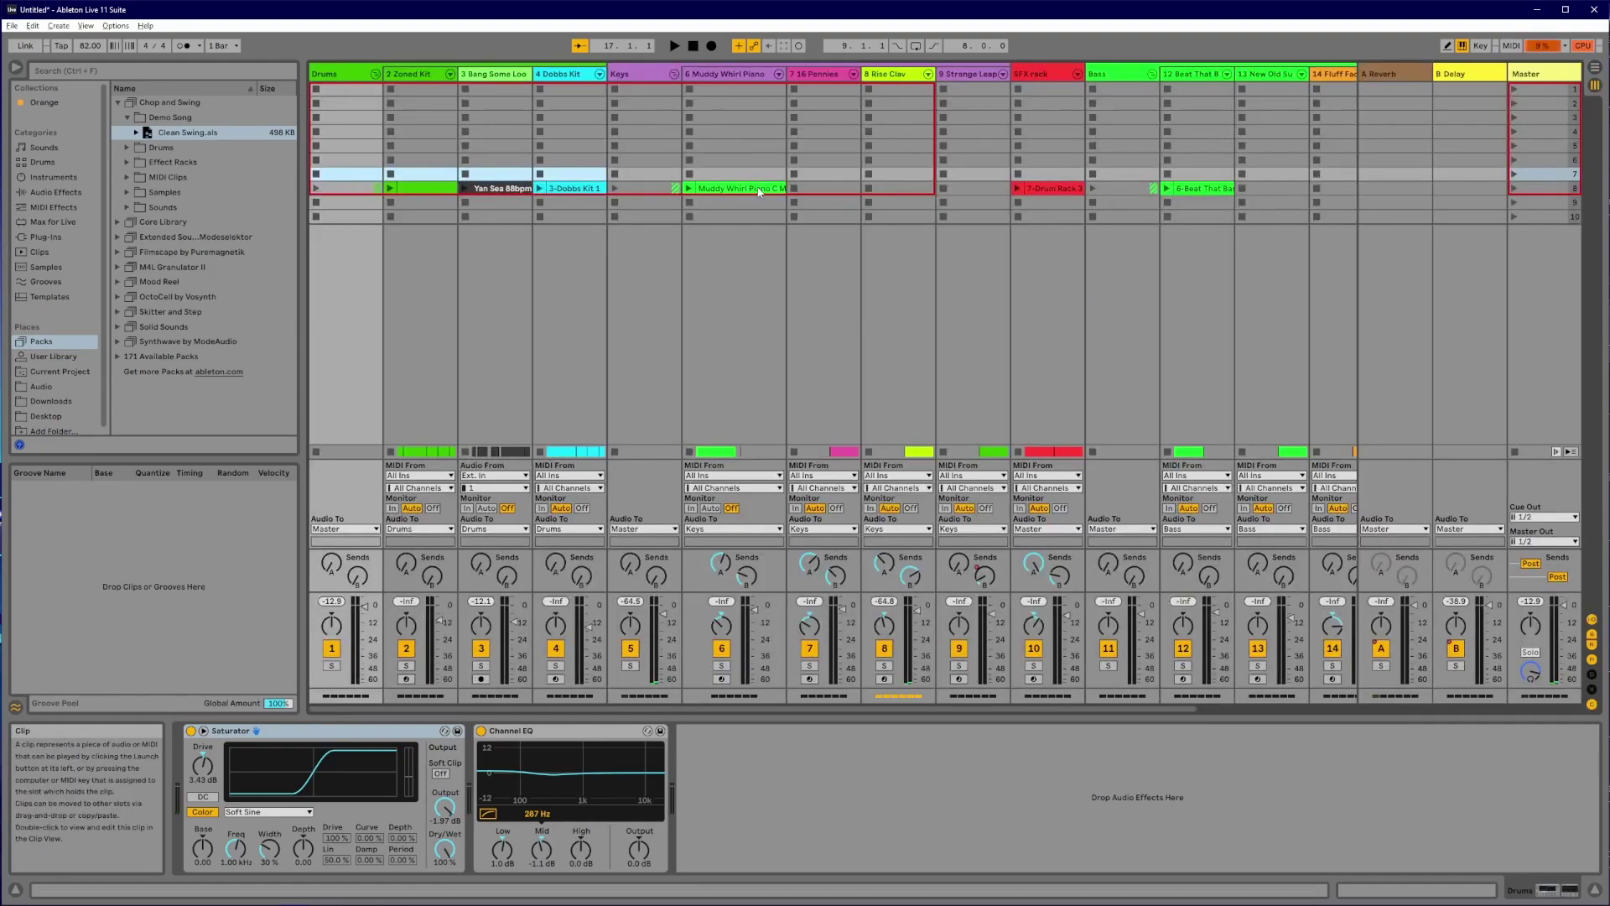
pyautogui.click(1535, 188)
pyautogui.rightClick(1535, 188)
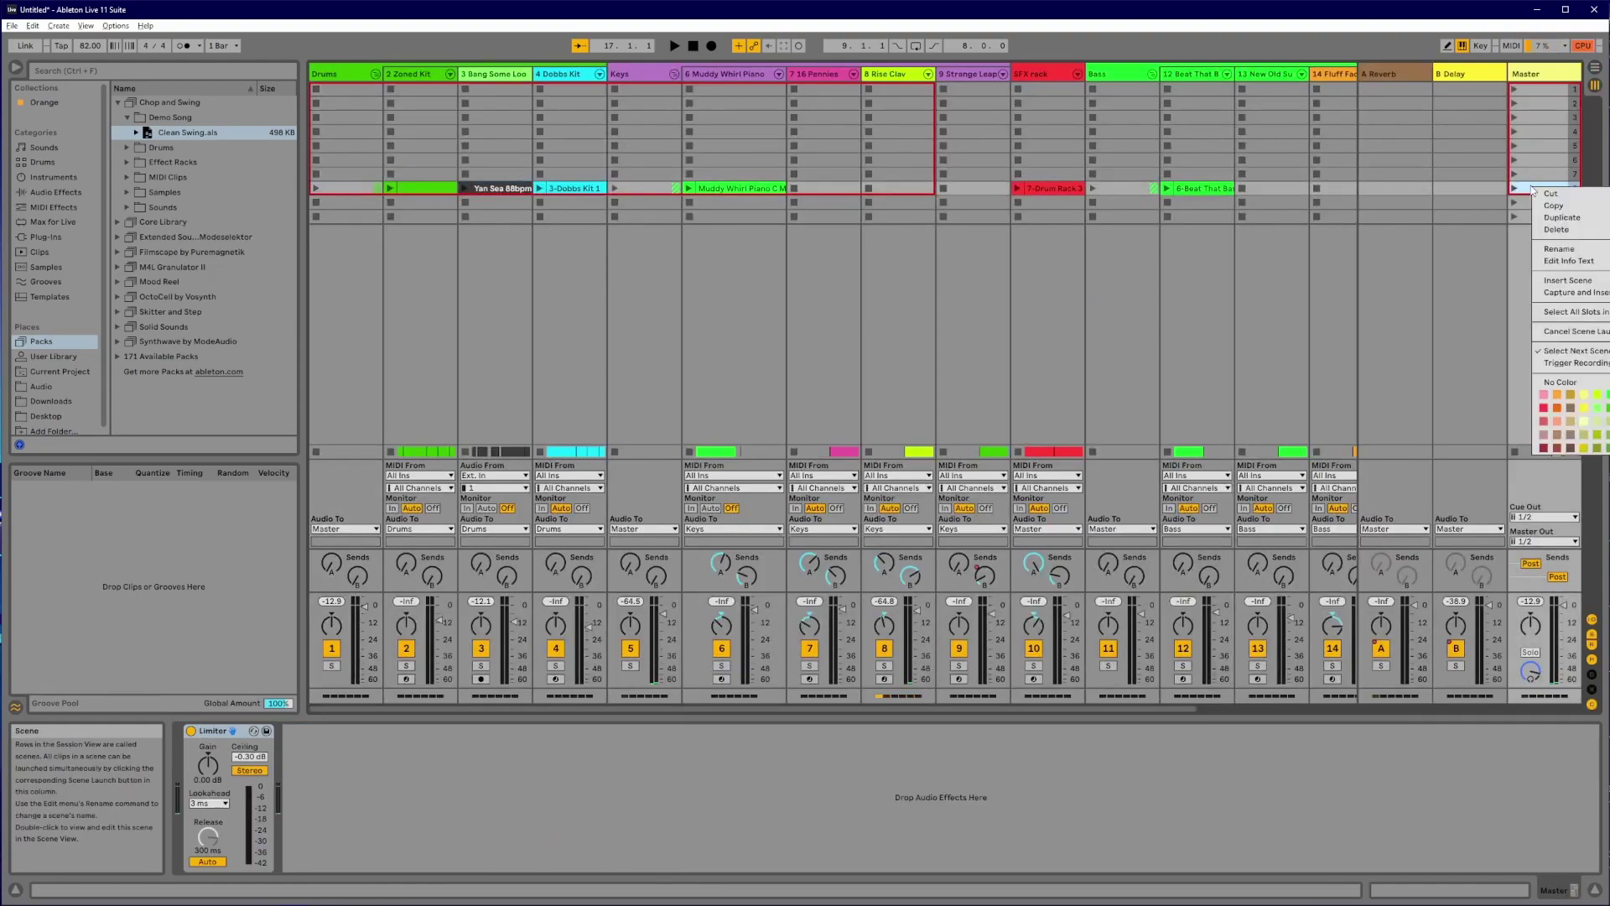
pyautogui.click(1591, 245)
pyautogui.write('Verse1')
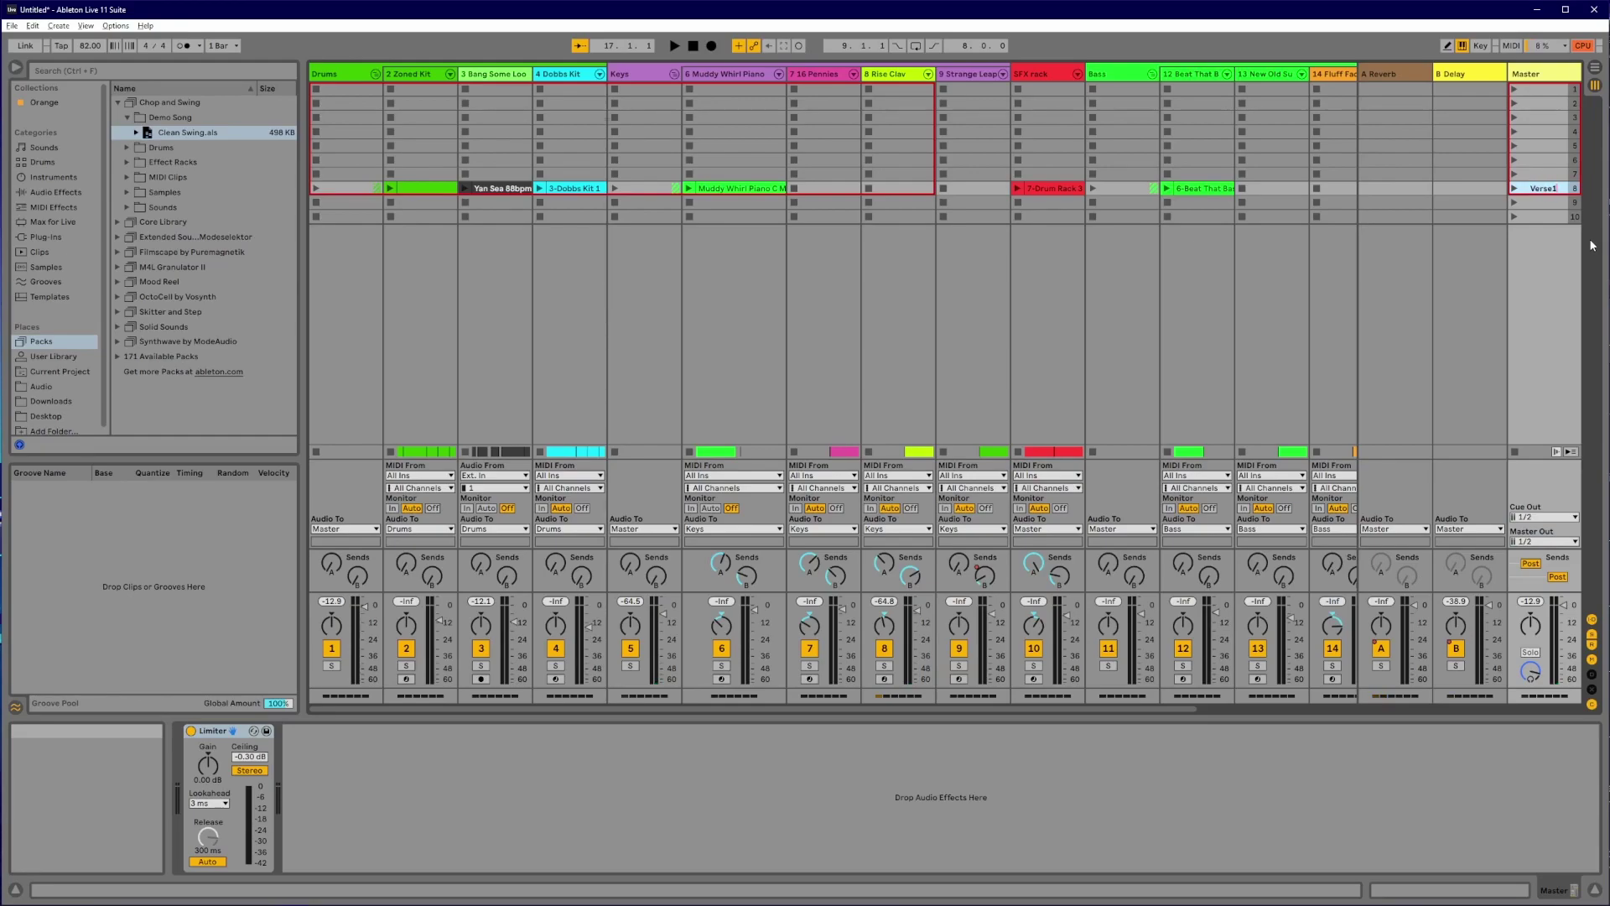
# Step: Move the arrangement loop to bars 17 to 25 and consolidate that time to a new scene
pyautogui.press('Tab')
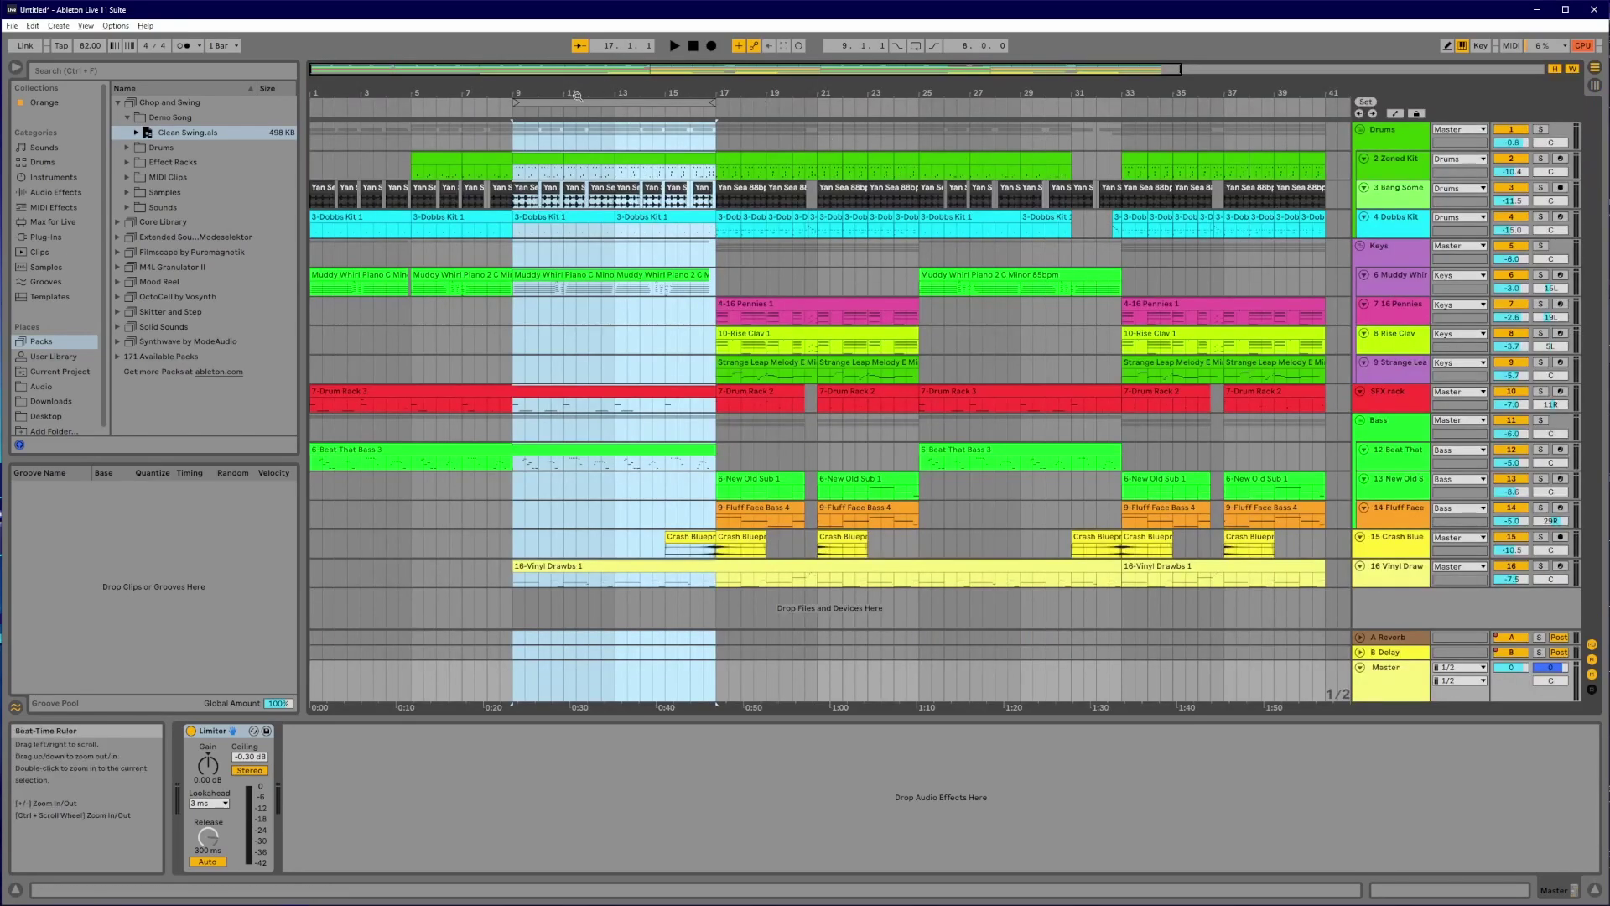
pyautogui.moveTo(647, 112); pyautogui.dragTo(852, 112)
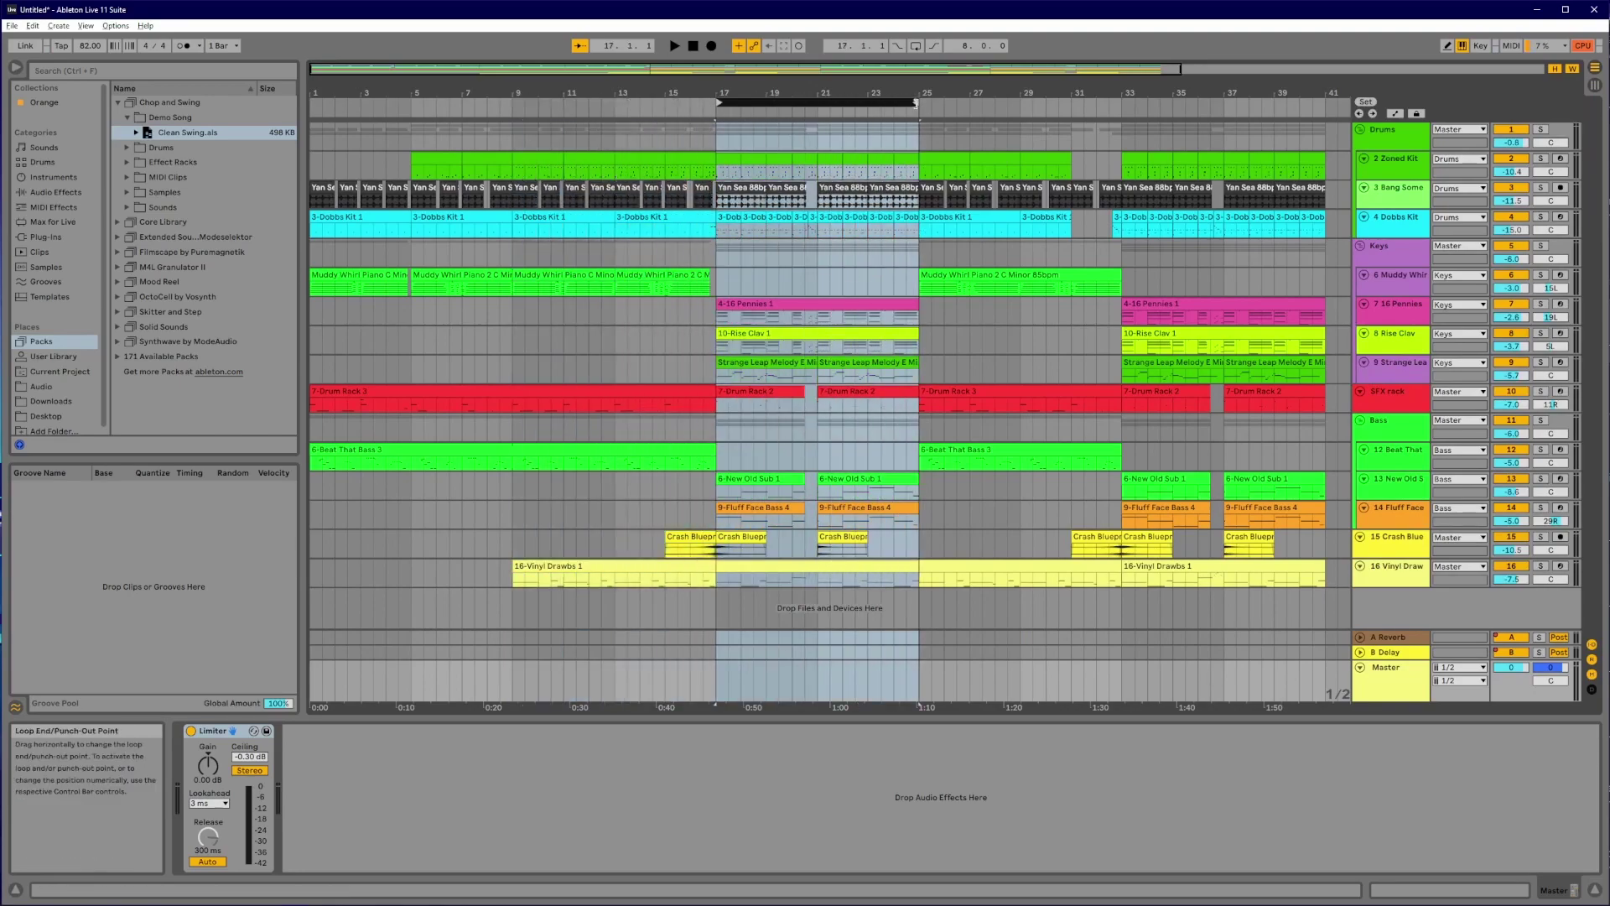
pyautogui.click(872, 103)
pyautogui.rightClick(873, 103)
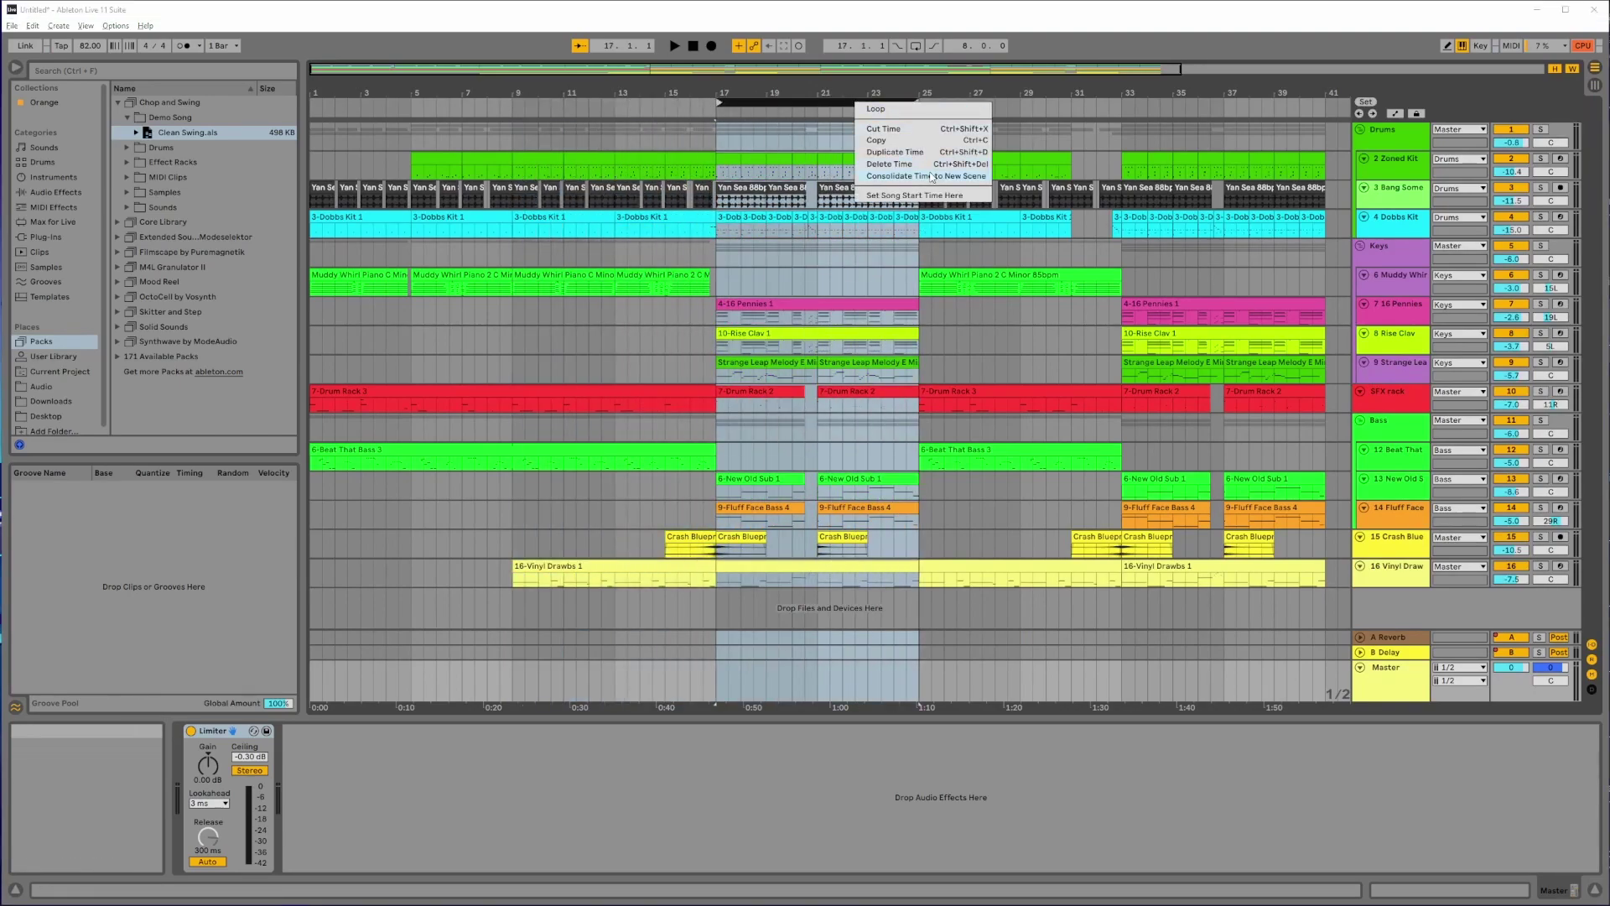
pyautogui.click(931, 176)
# Step: In Session View, rename the scene below Verse1 as Chorus
pyautogui.press('Tab')
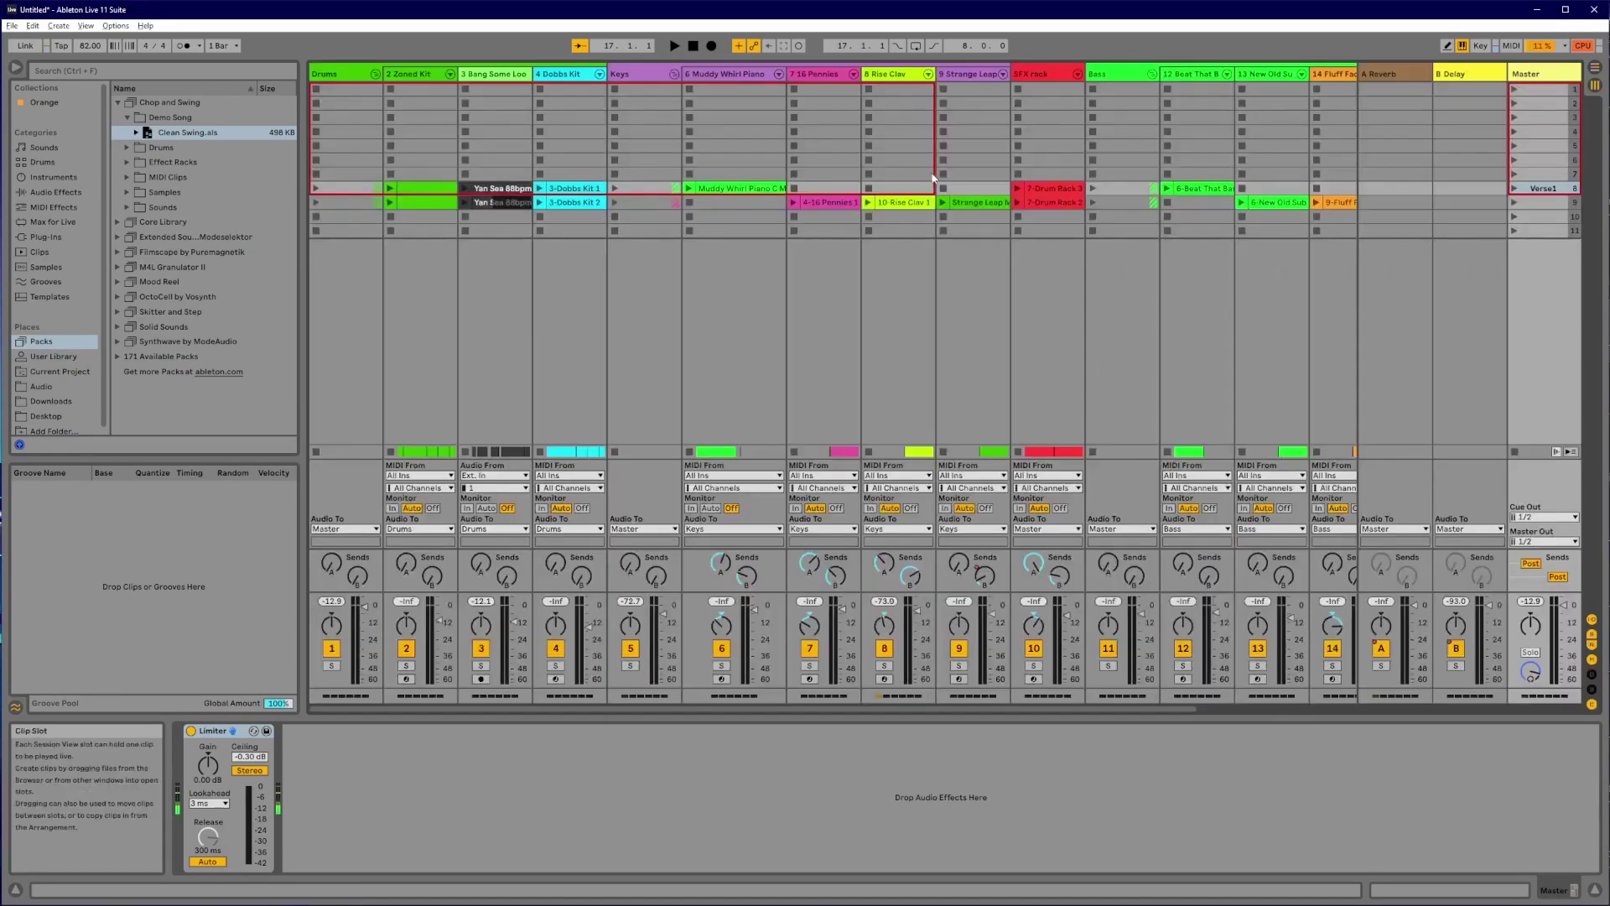
pyautogui.rightClick(1536, 201)
pyautogui.click(1565, 262)
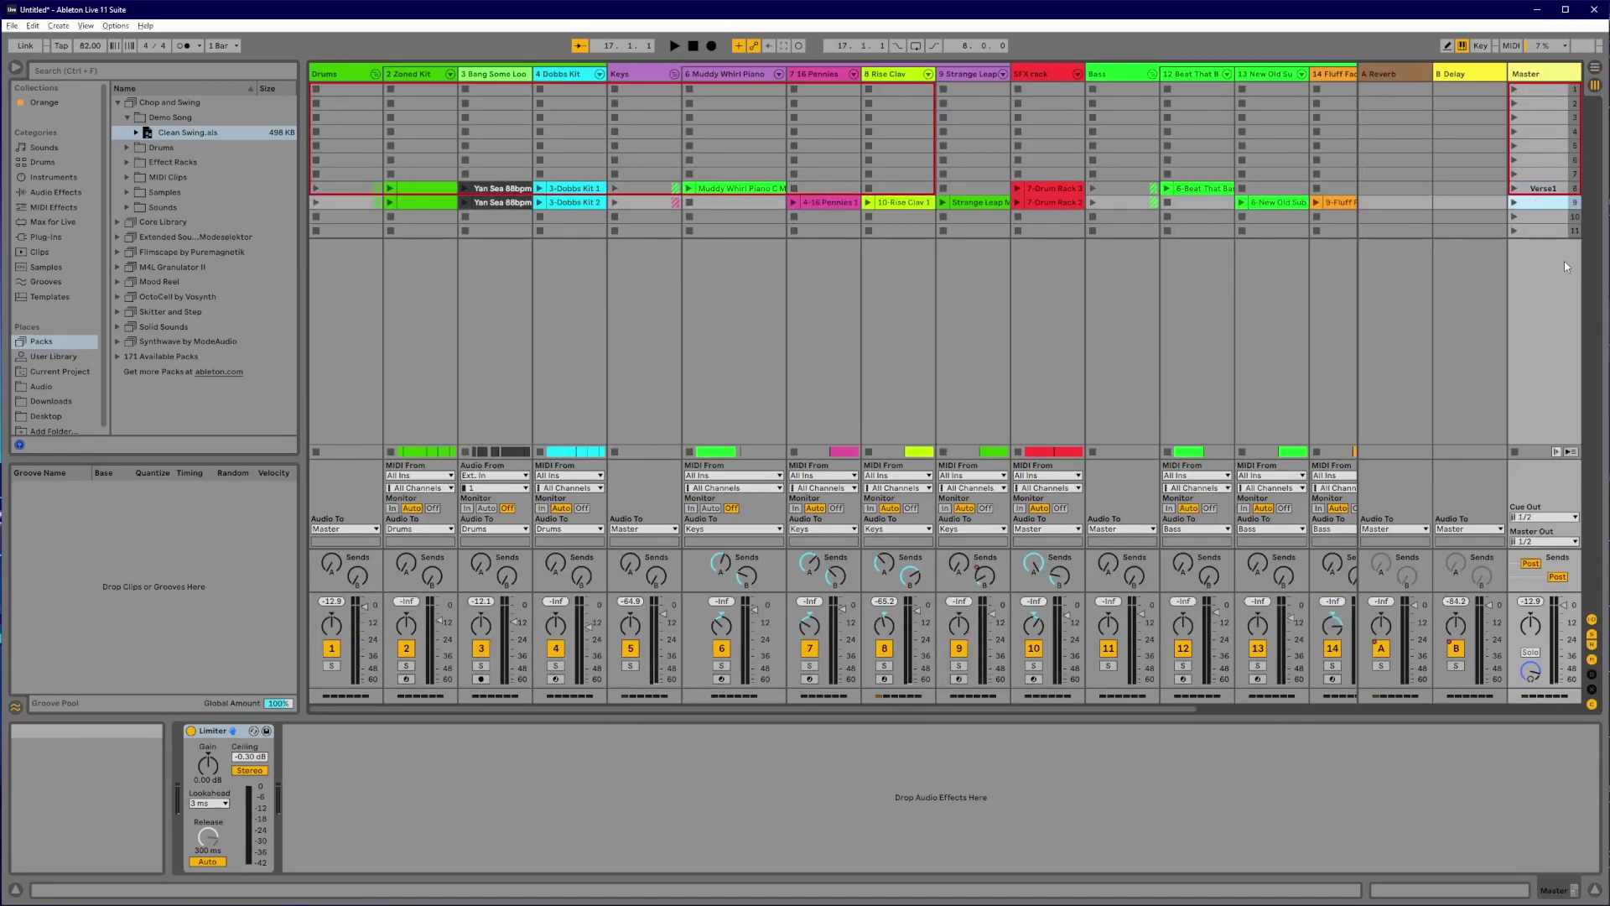
pyautogui.write('Chorus')
# Step: Launch the Verse1 scene, layer the chorus Rise Clav clip over it, and raise the Master volume
pyautogui.click(1515, 188)
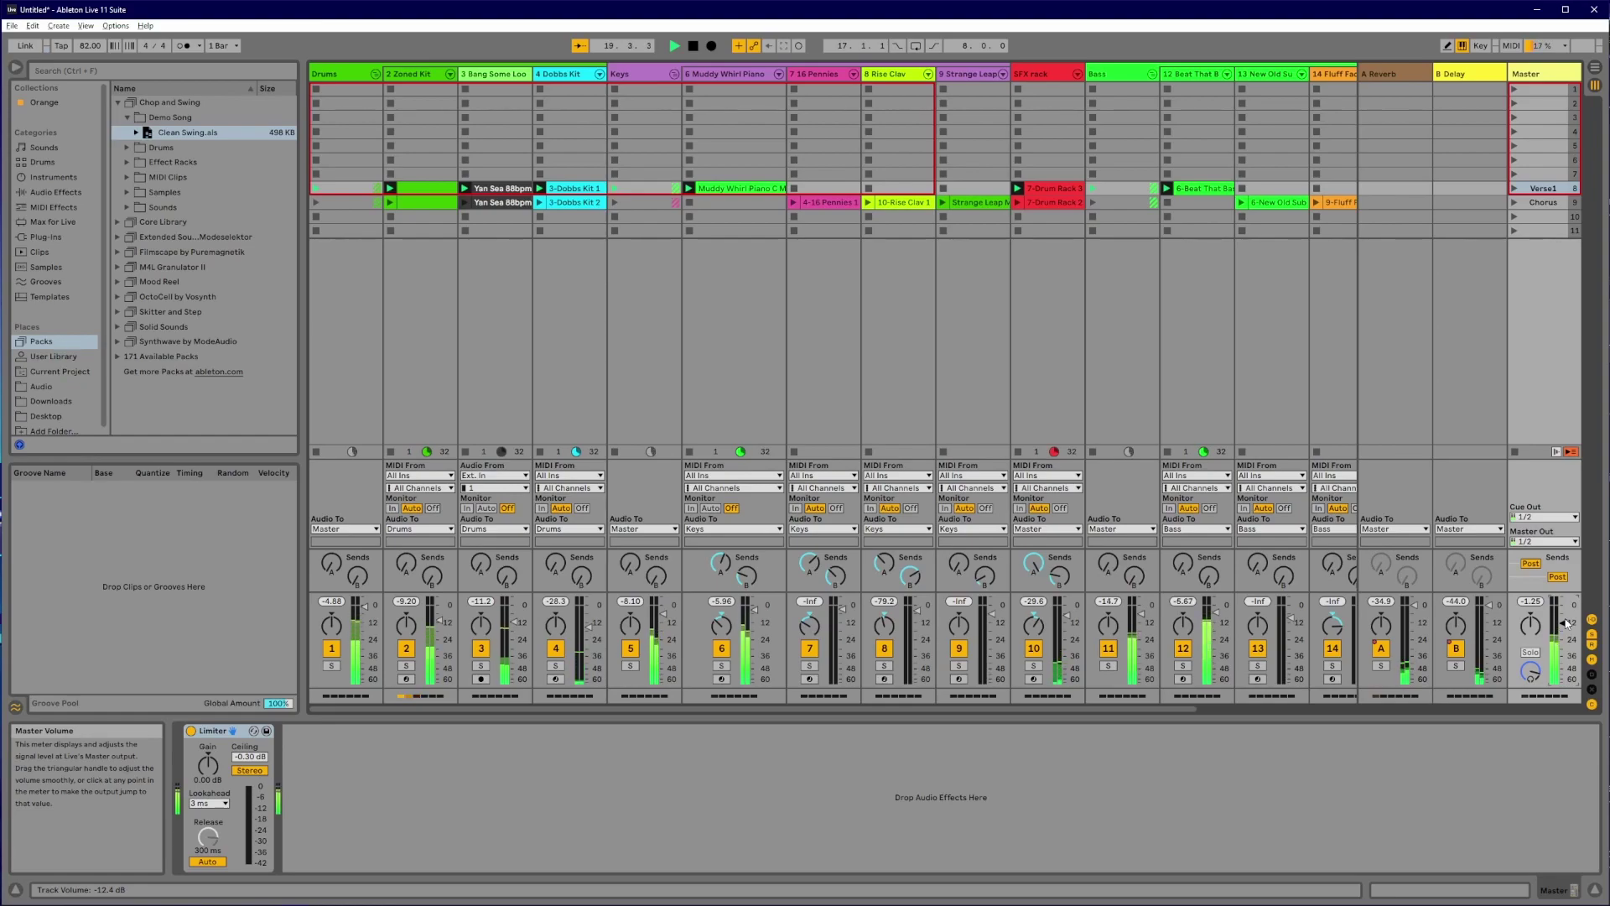
pyautogui.click(869, 202)
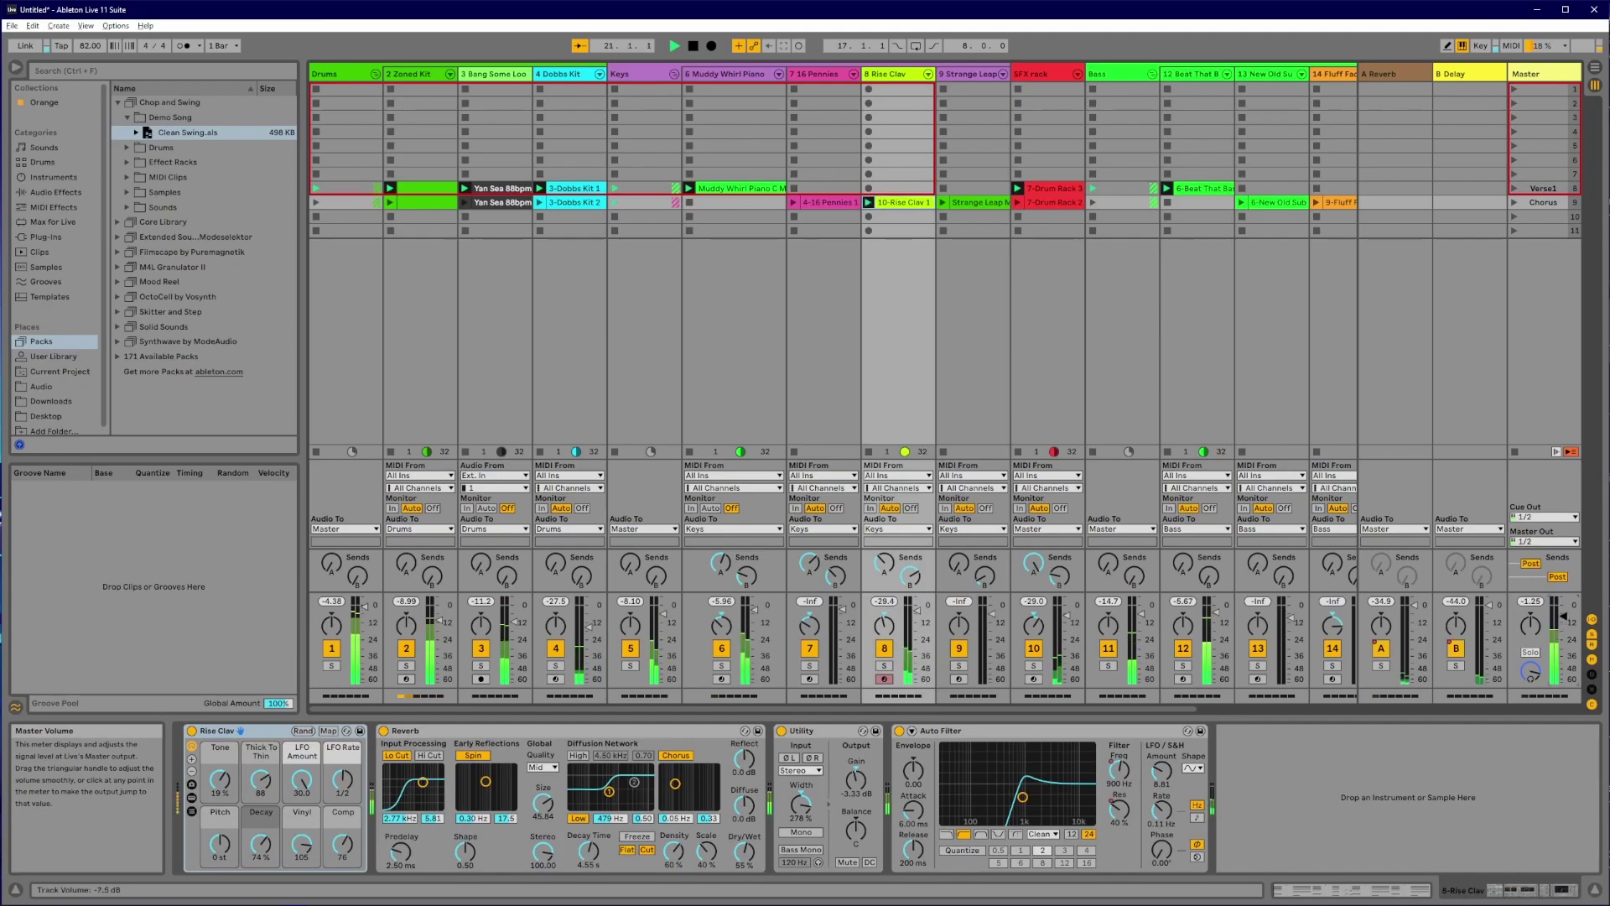
pyautogui.moveTo(1563, 613); pyautogui.dragTo(1564, 604)
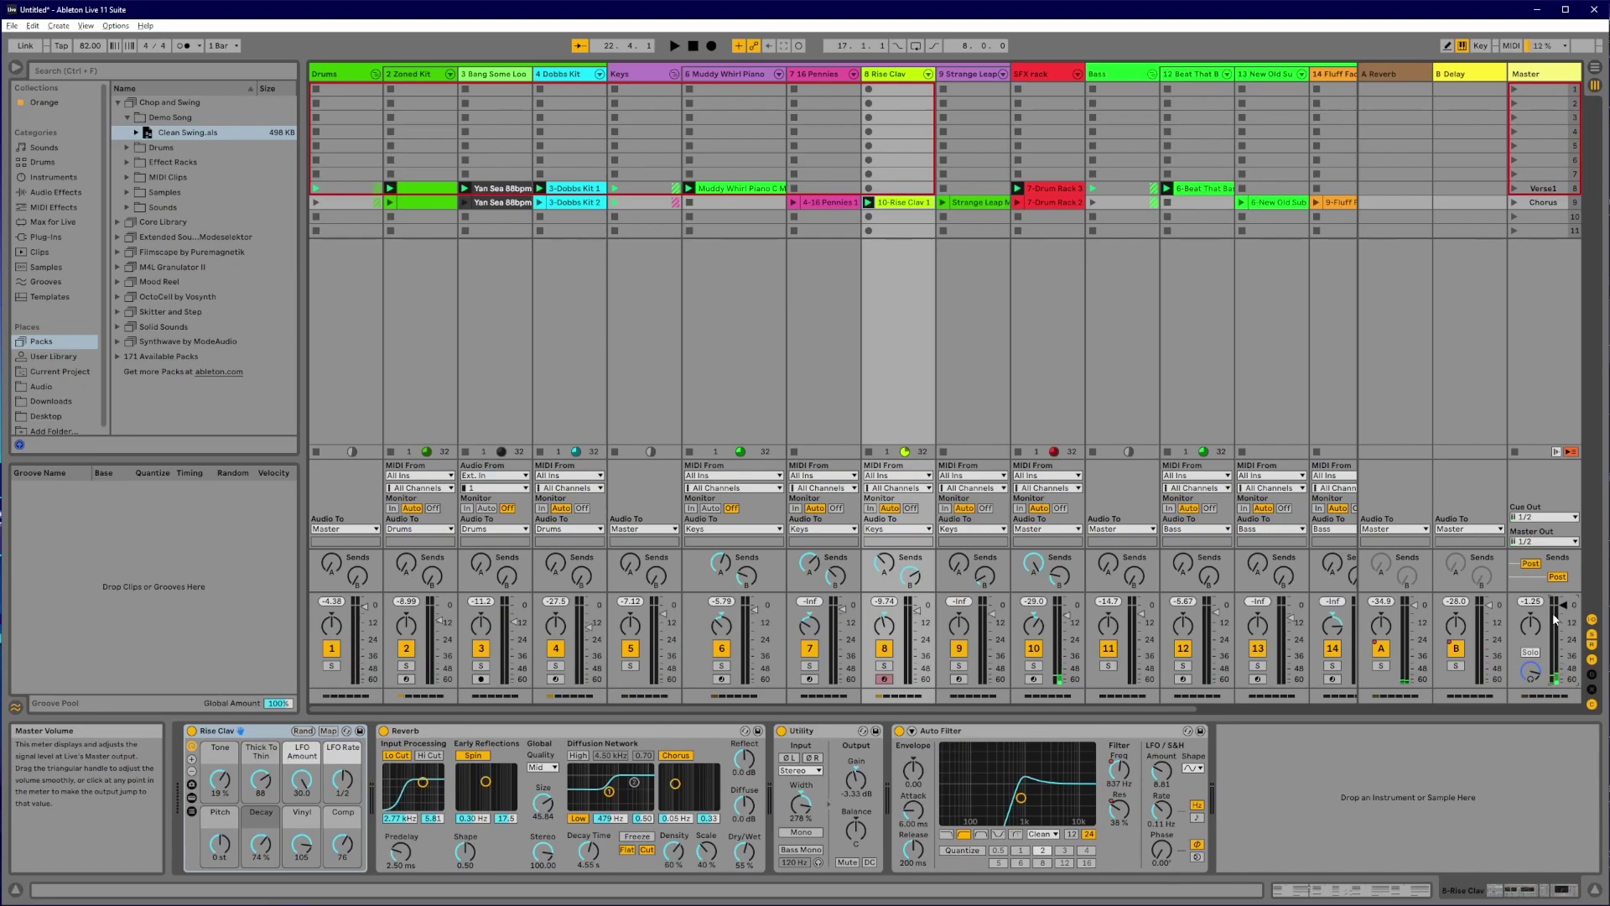
# Step: Resume playback and add the chorus New Old Sub and Fluff Face Bass clips to the playing verse
pyautogui.press('space')
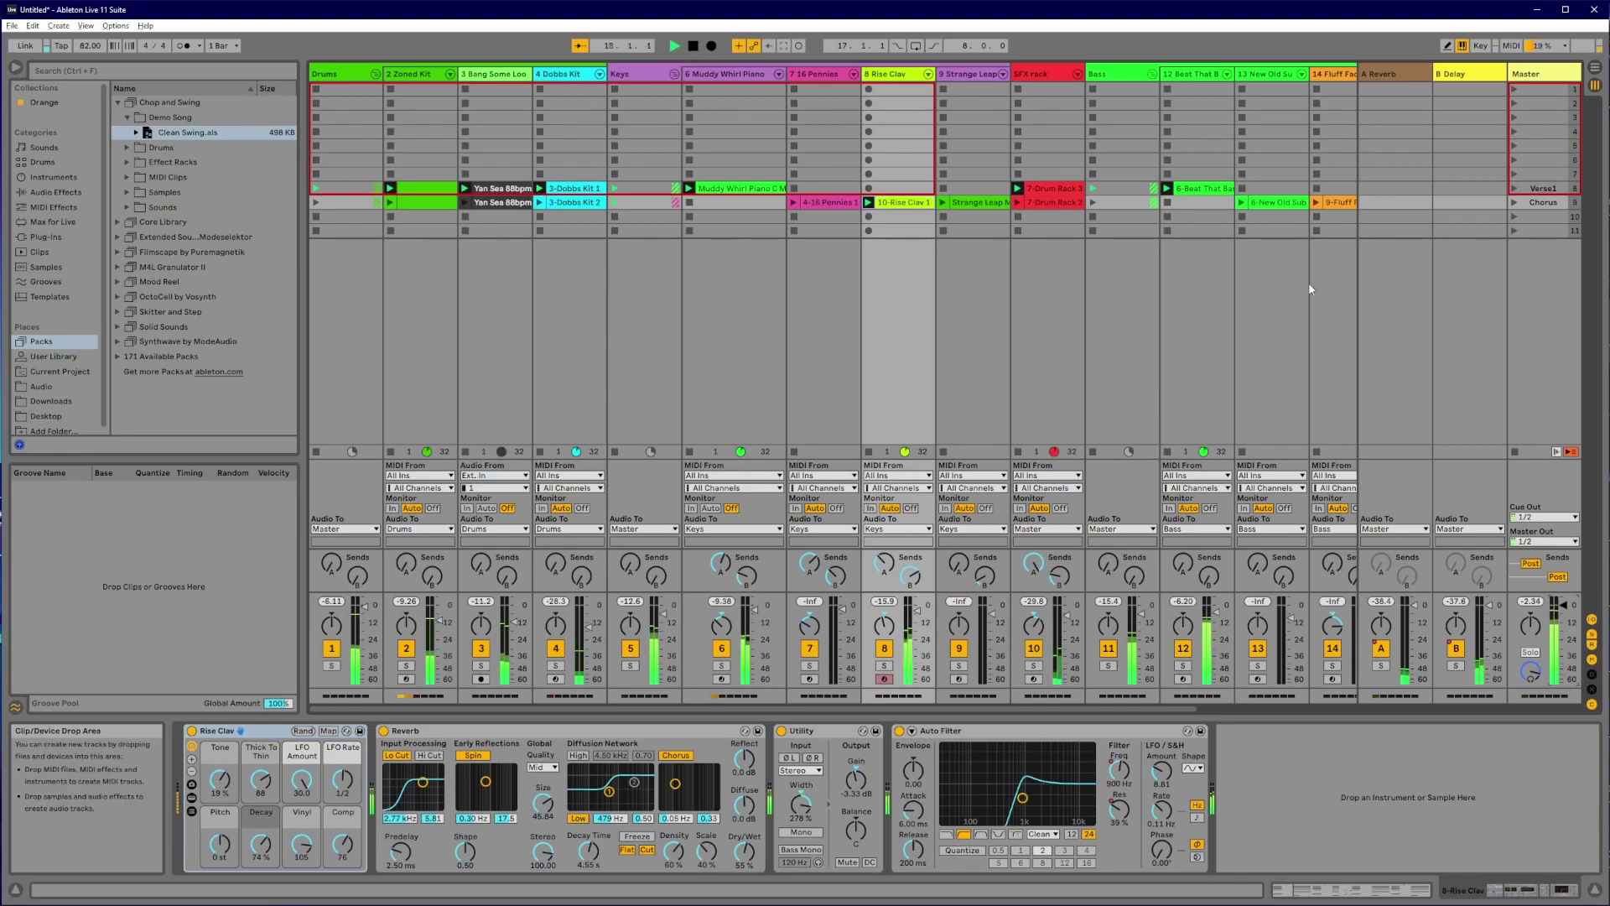
pyautogui.click(1305, 204)
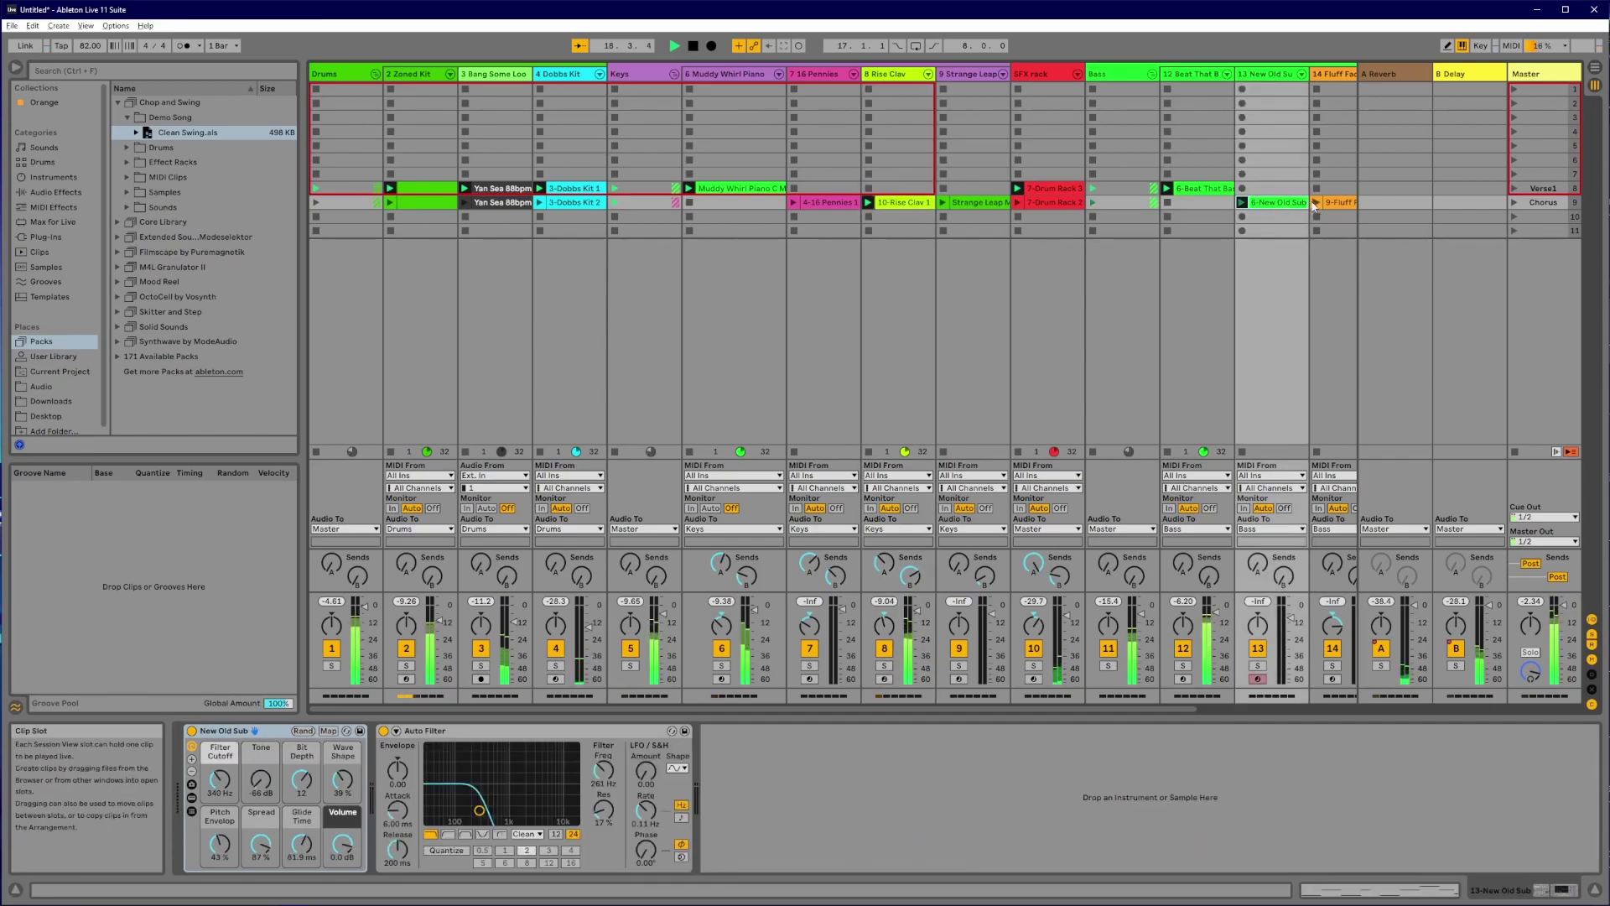
pyautogui.click(1313, 232)
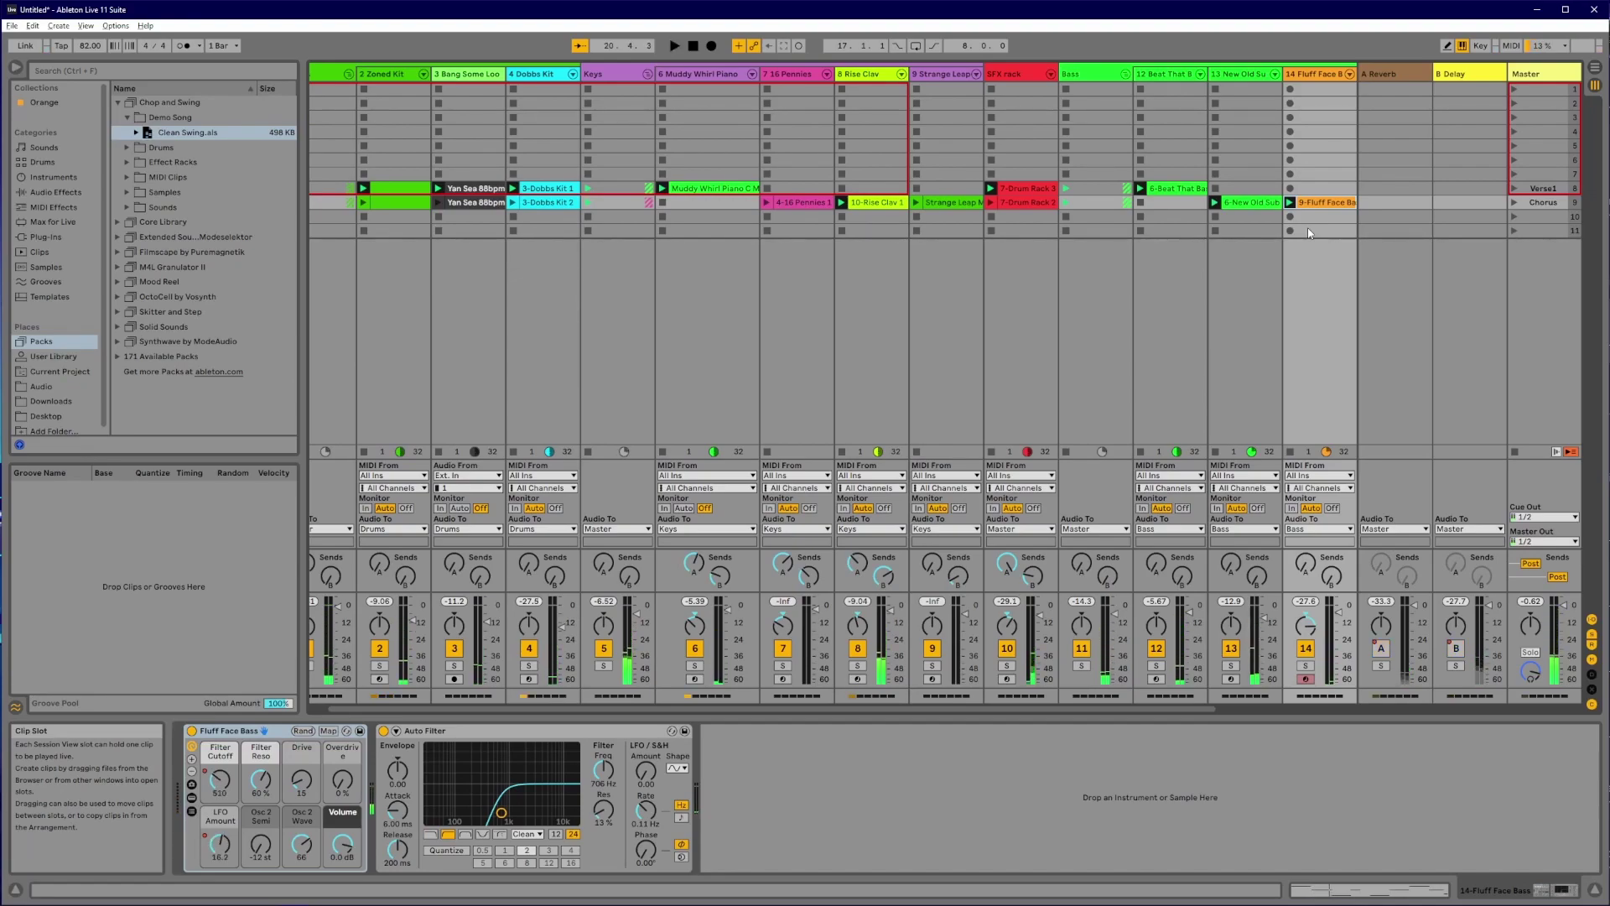
# Step: In Arrangement View, return only the Rise Clav track to arrangement playback and play from bar 17
pyautogui.press('Tab')
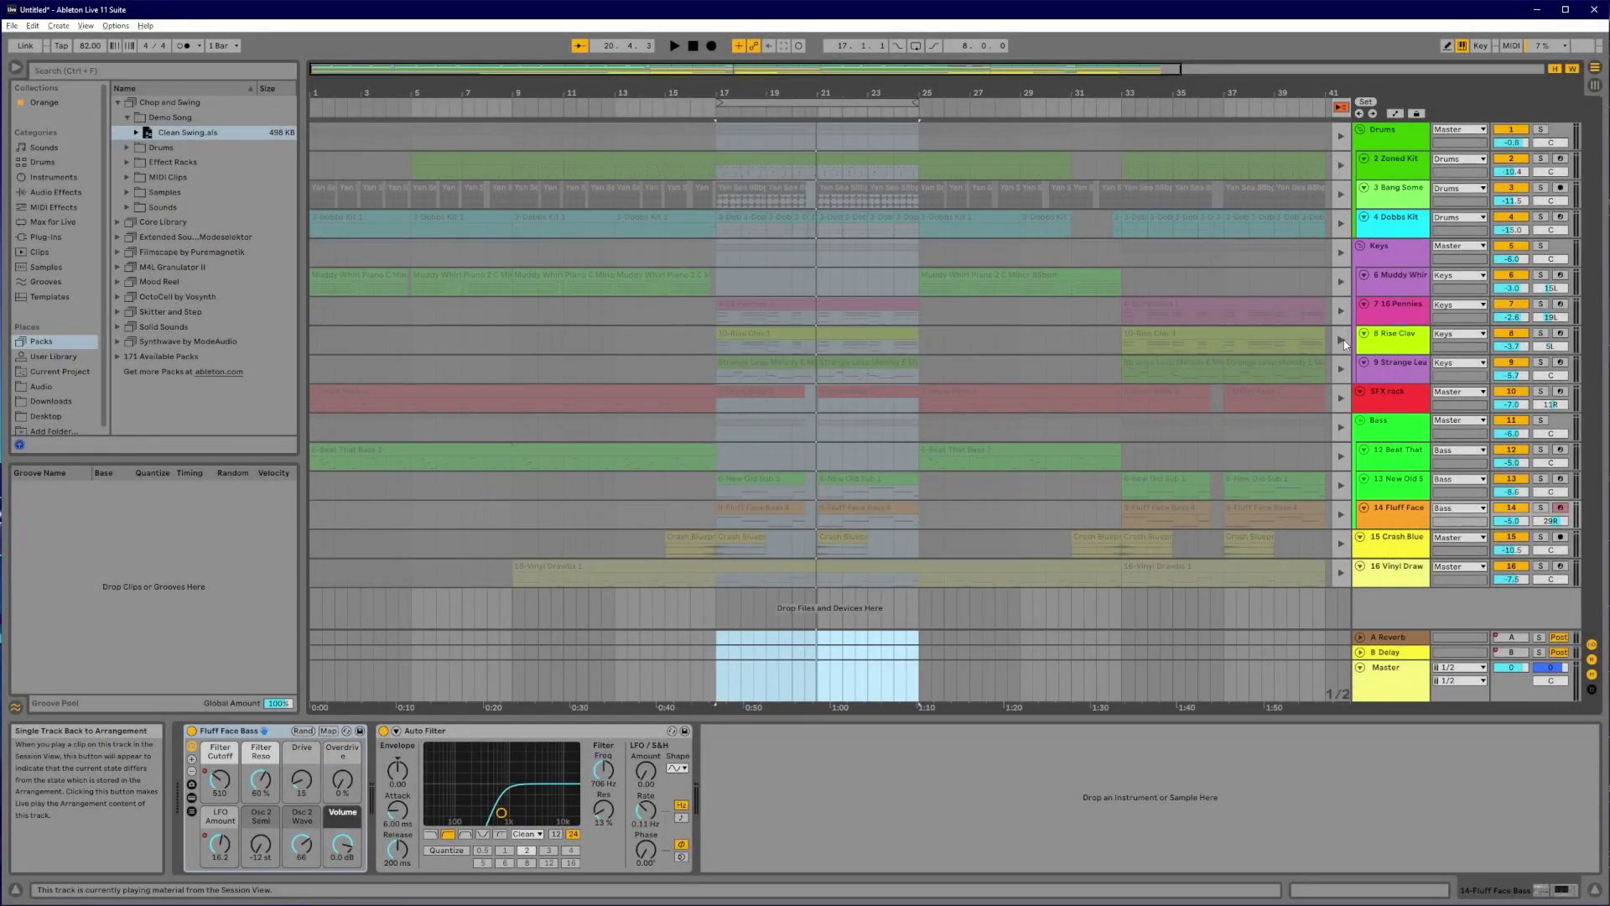
pyautogui.click(1341, 340)
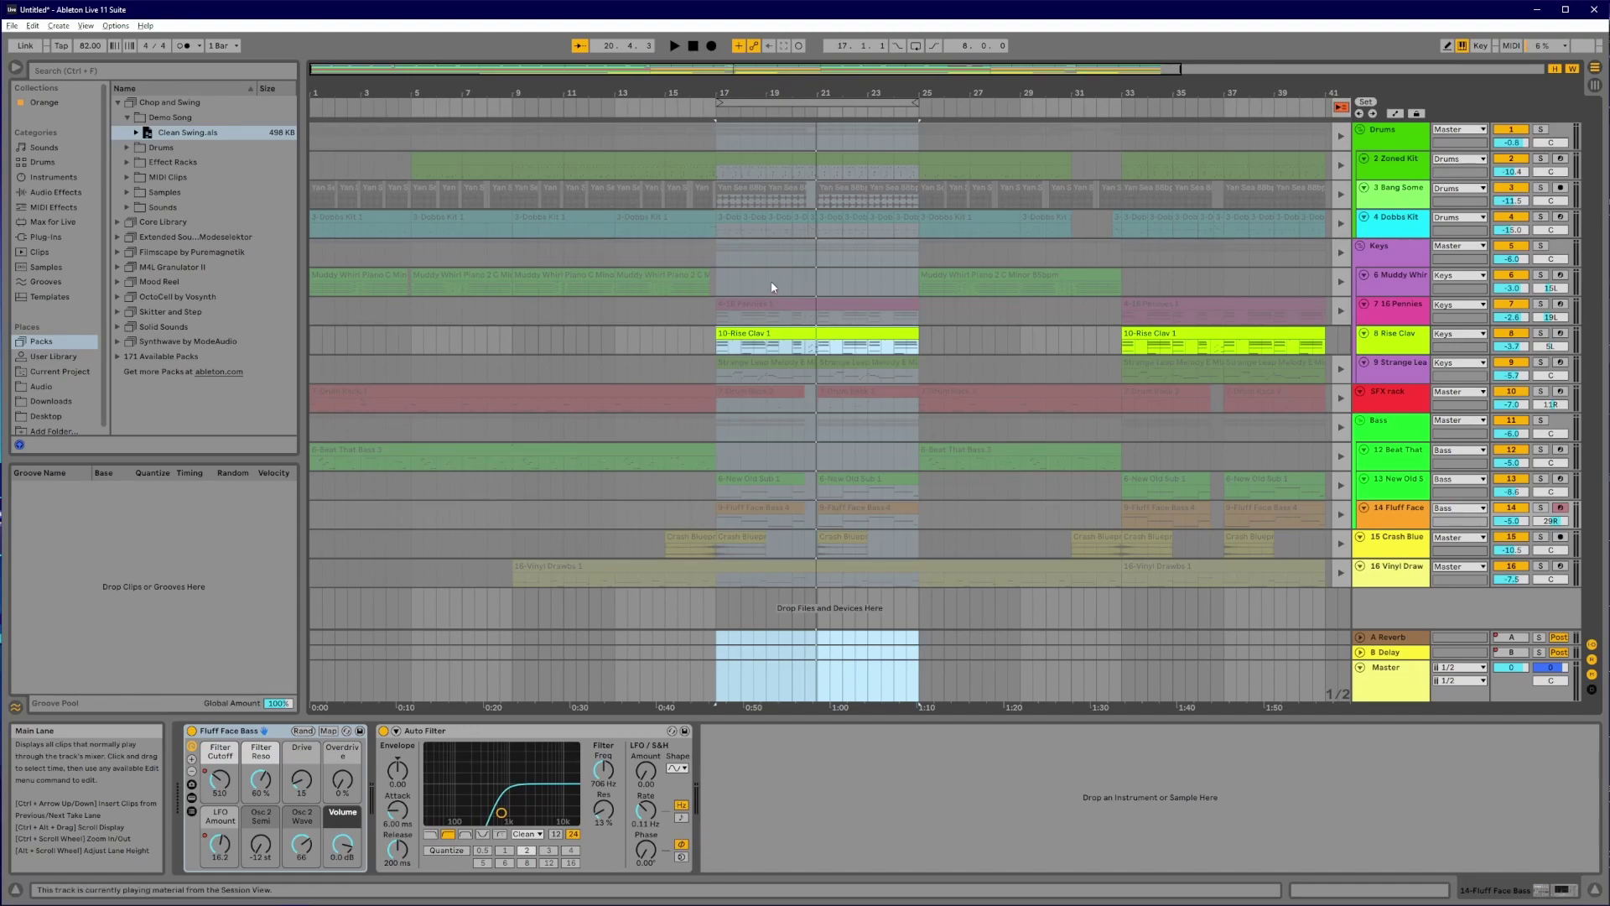
pyautogui.click(717, 245)
pyautogui.press('space')
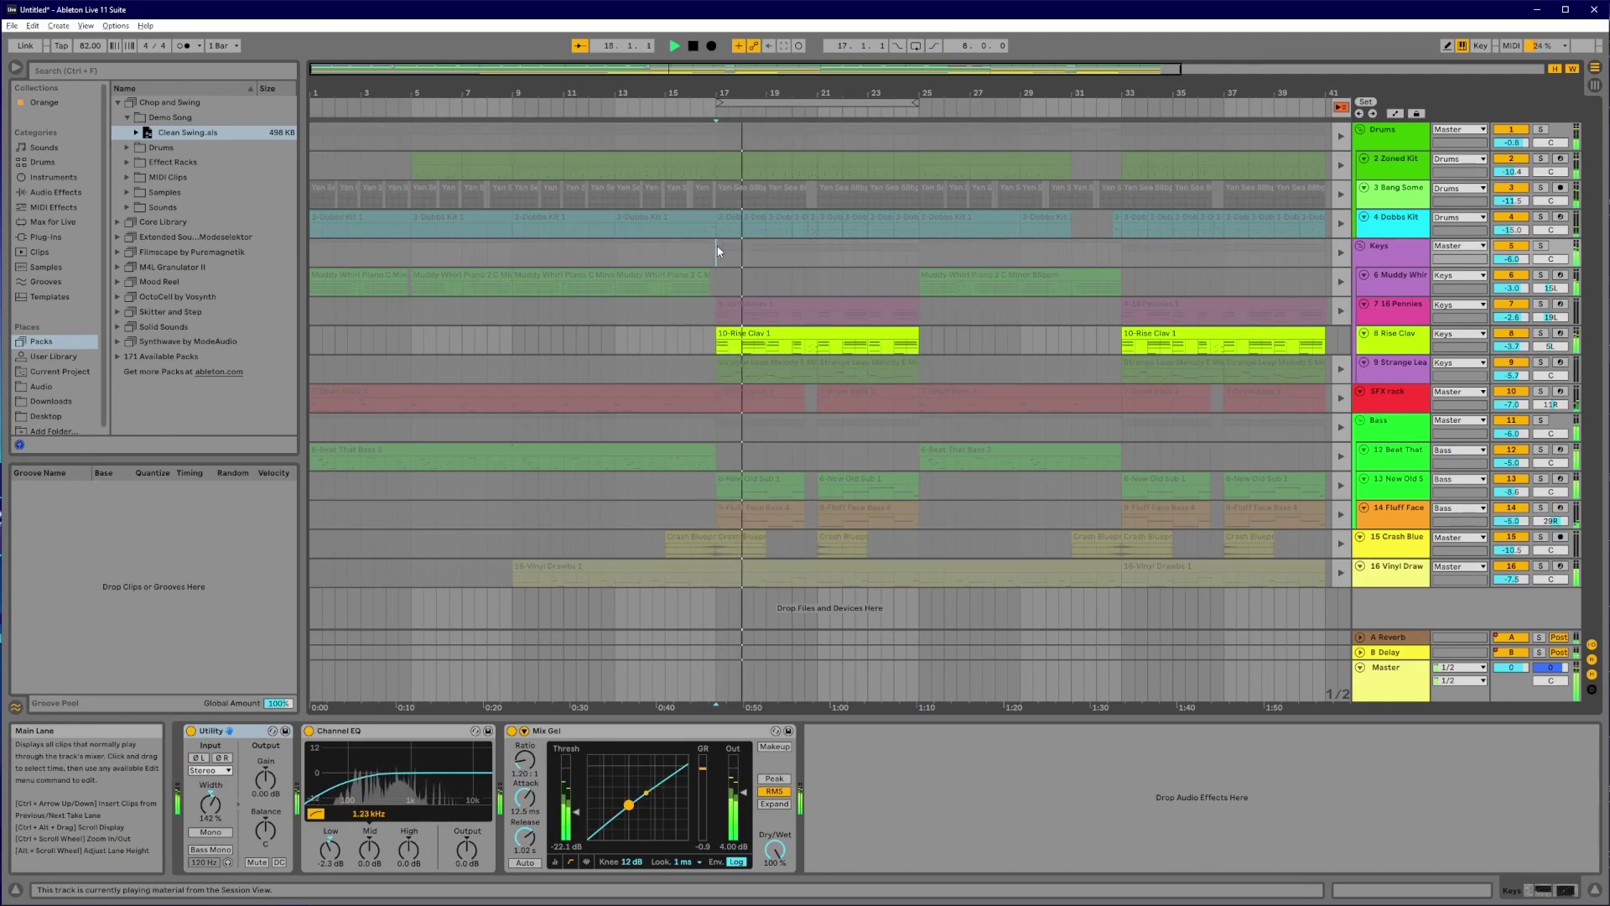
# Step: Relaunch the Verse1 scene in Session View and return the Rise Clav track to arrangement playback again
pyautogui.press('Tab')
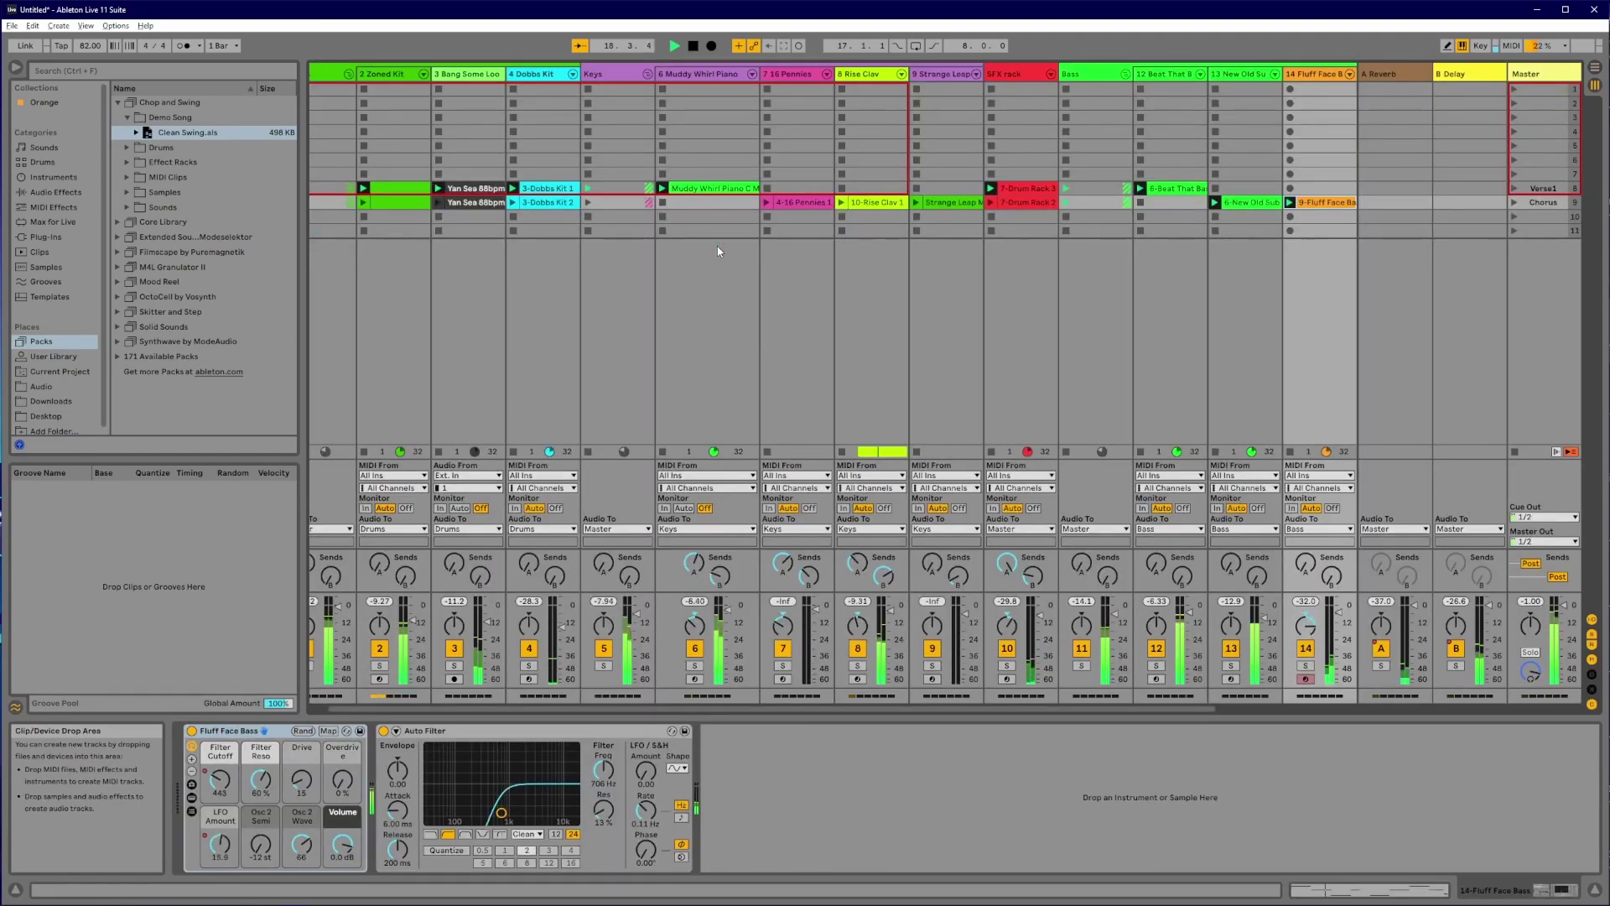
pyautogui.press('Tab')
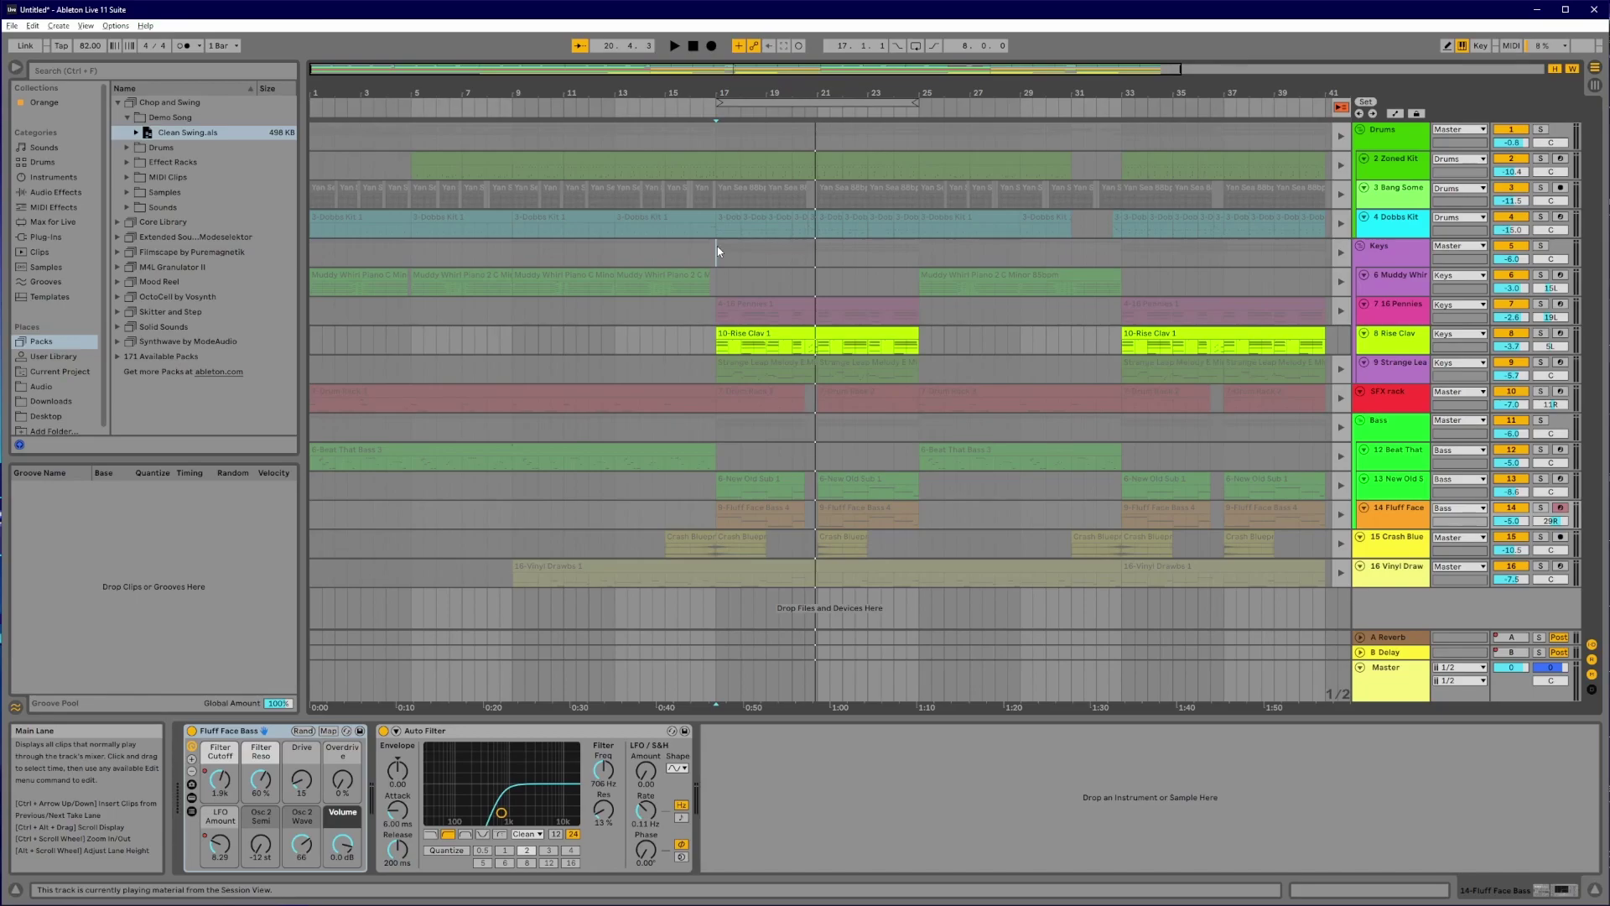
pyautogui.press('Tab')
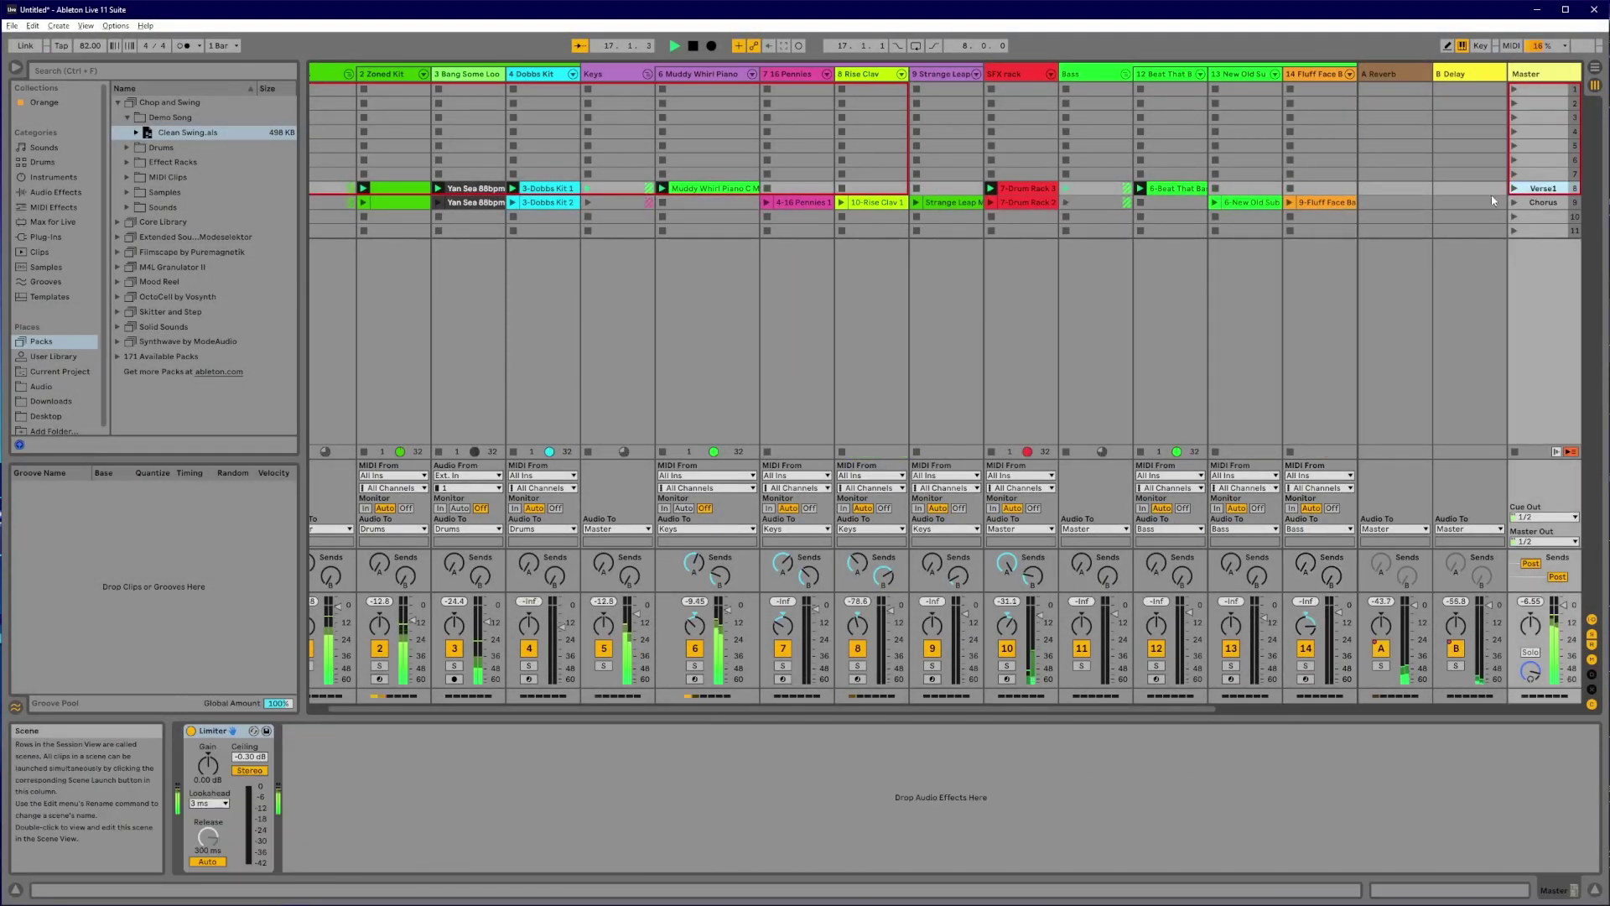
pyautogui.press('Tab')
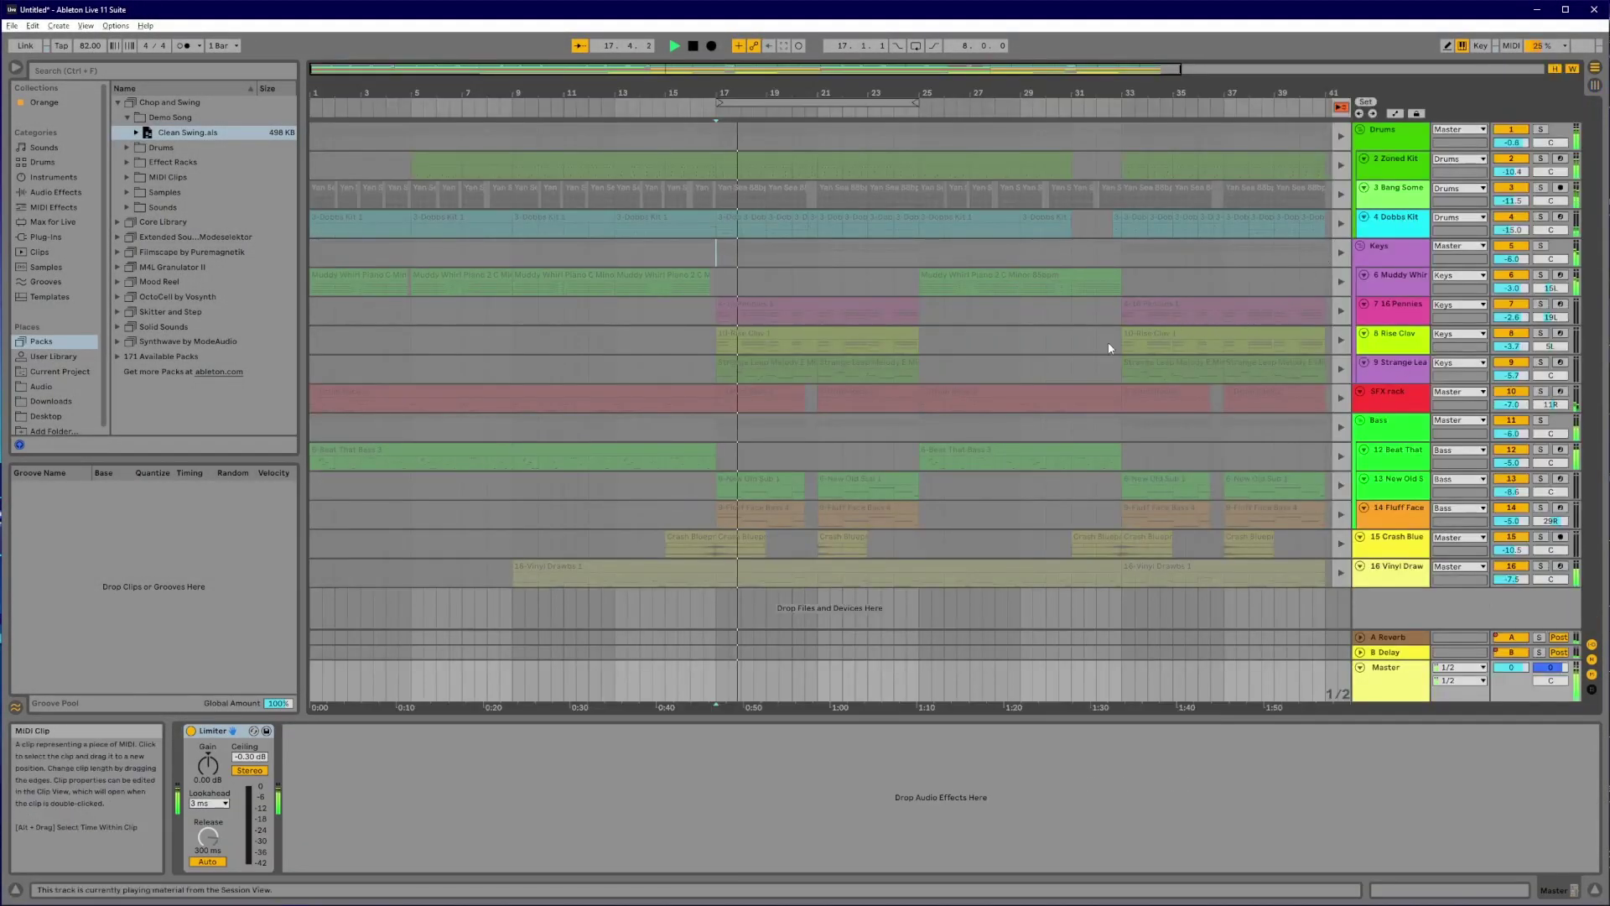
pyautogui.click(1338, 340)
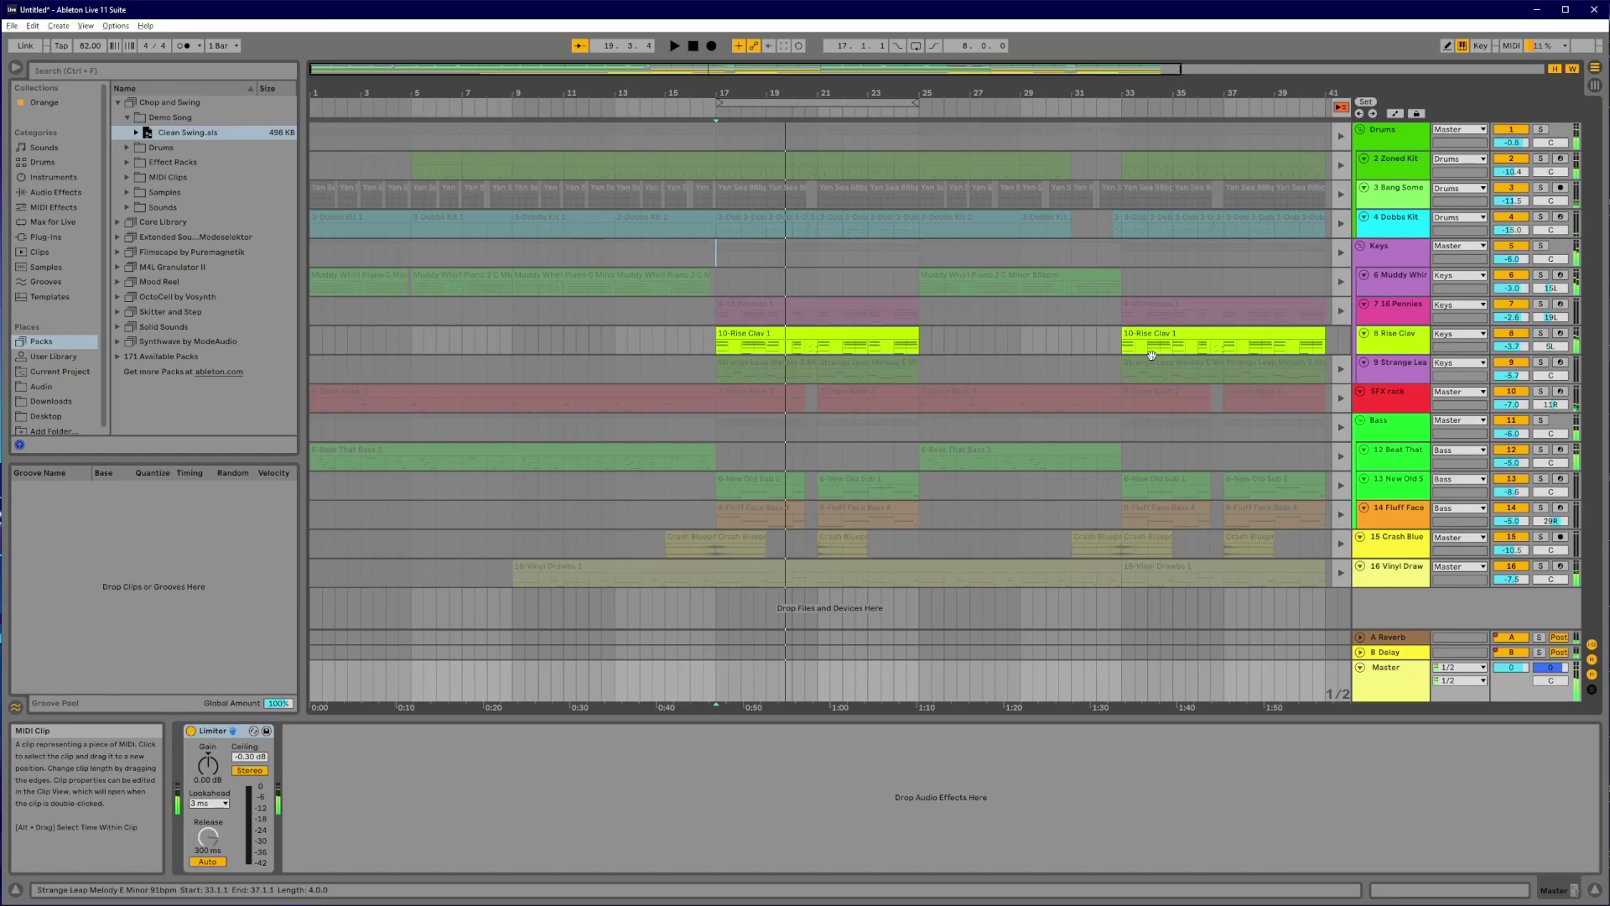
# Step: Remove the stop button from the Rise Clav track's Verse1 slot, launch Verse1, and check the track in Arrangement View
pyautogui.press('Tab')
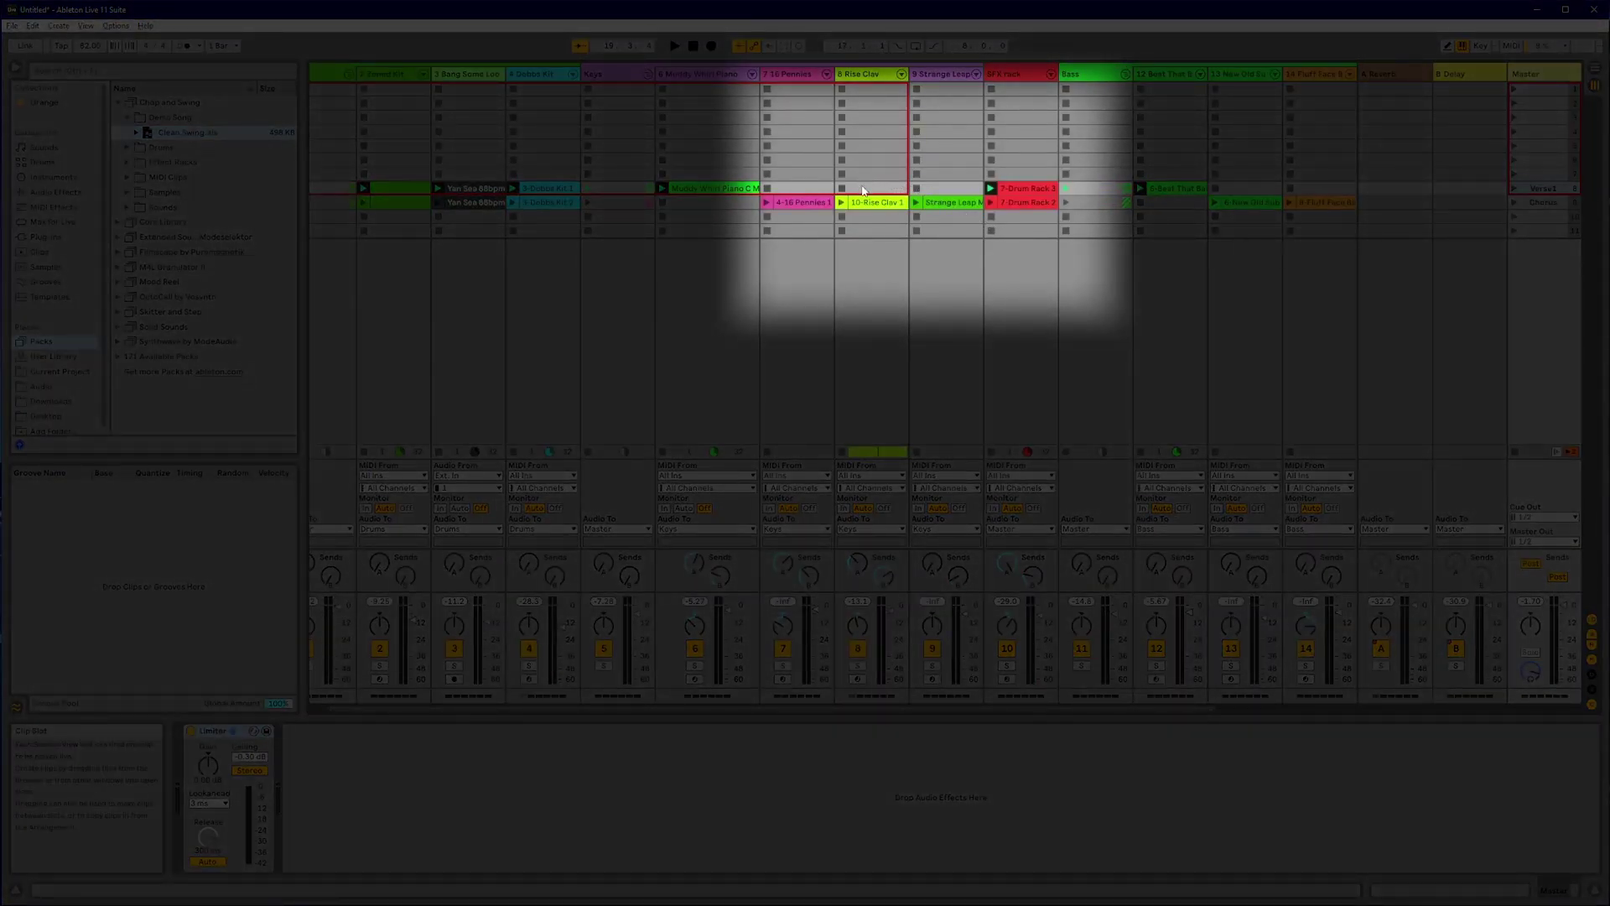
pyautogui.click(864, 188)
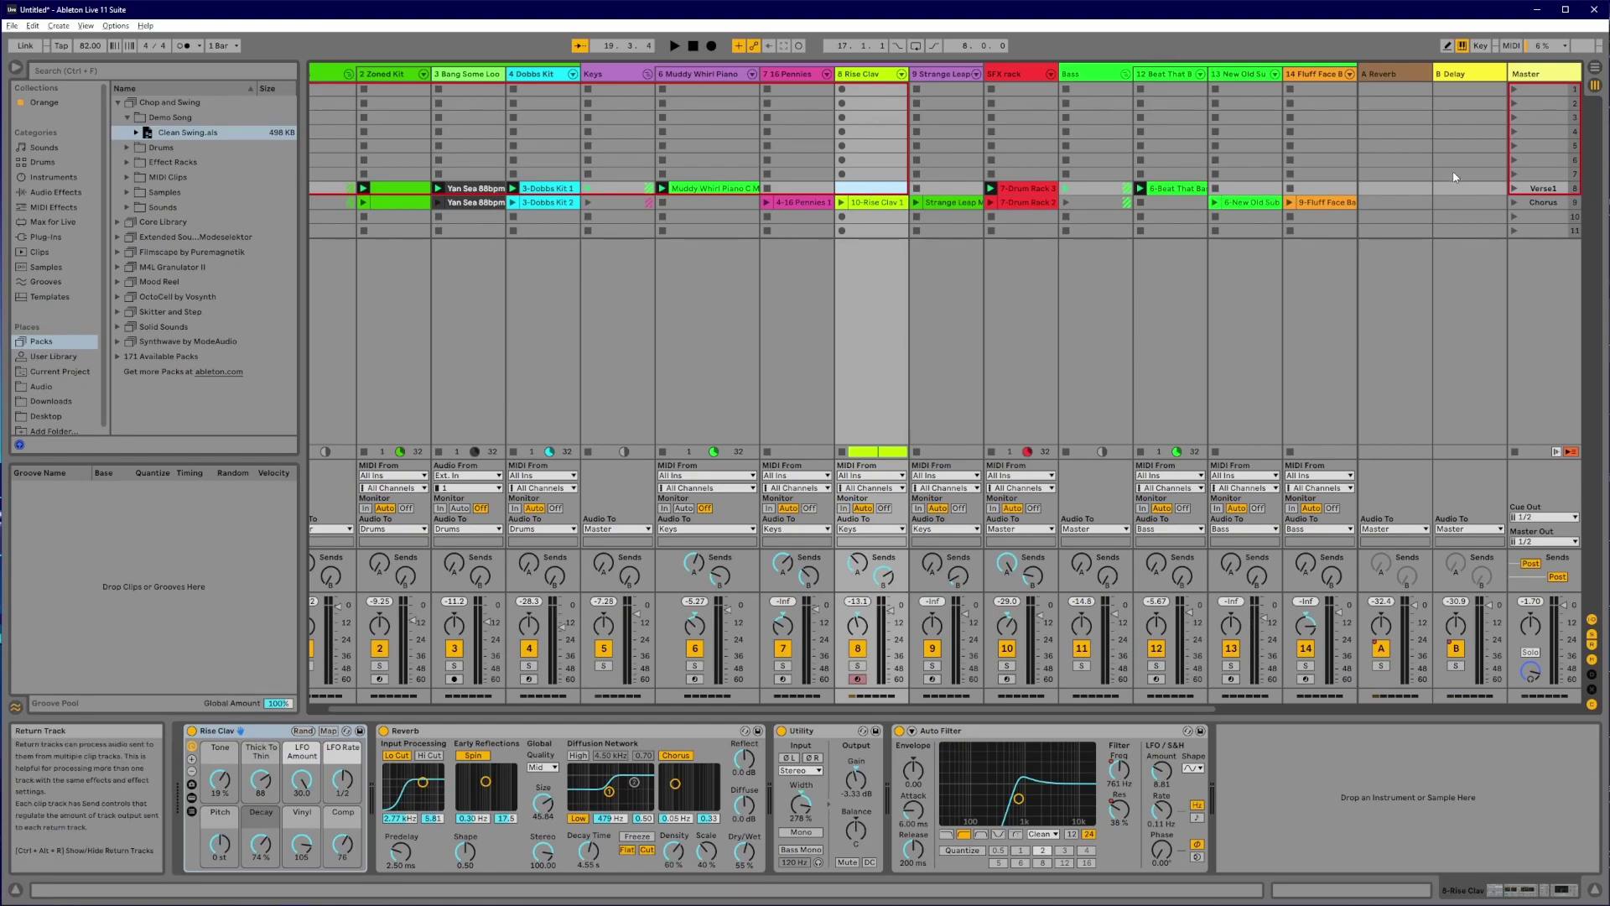
pyautogui.click(1514, 189)
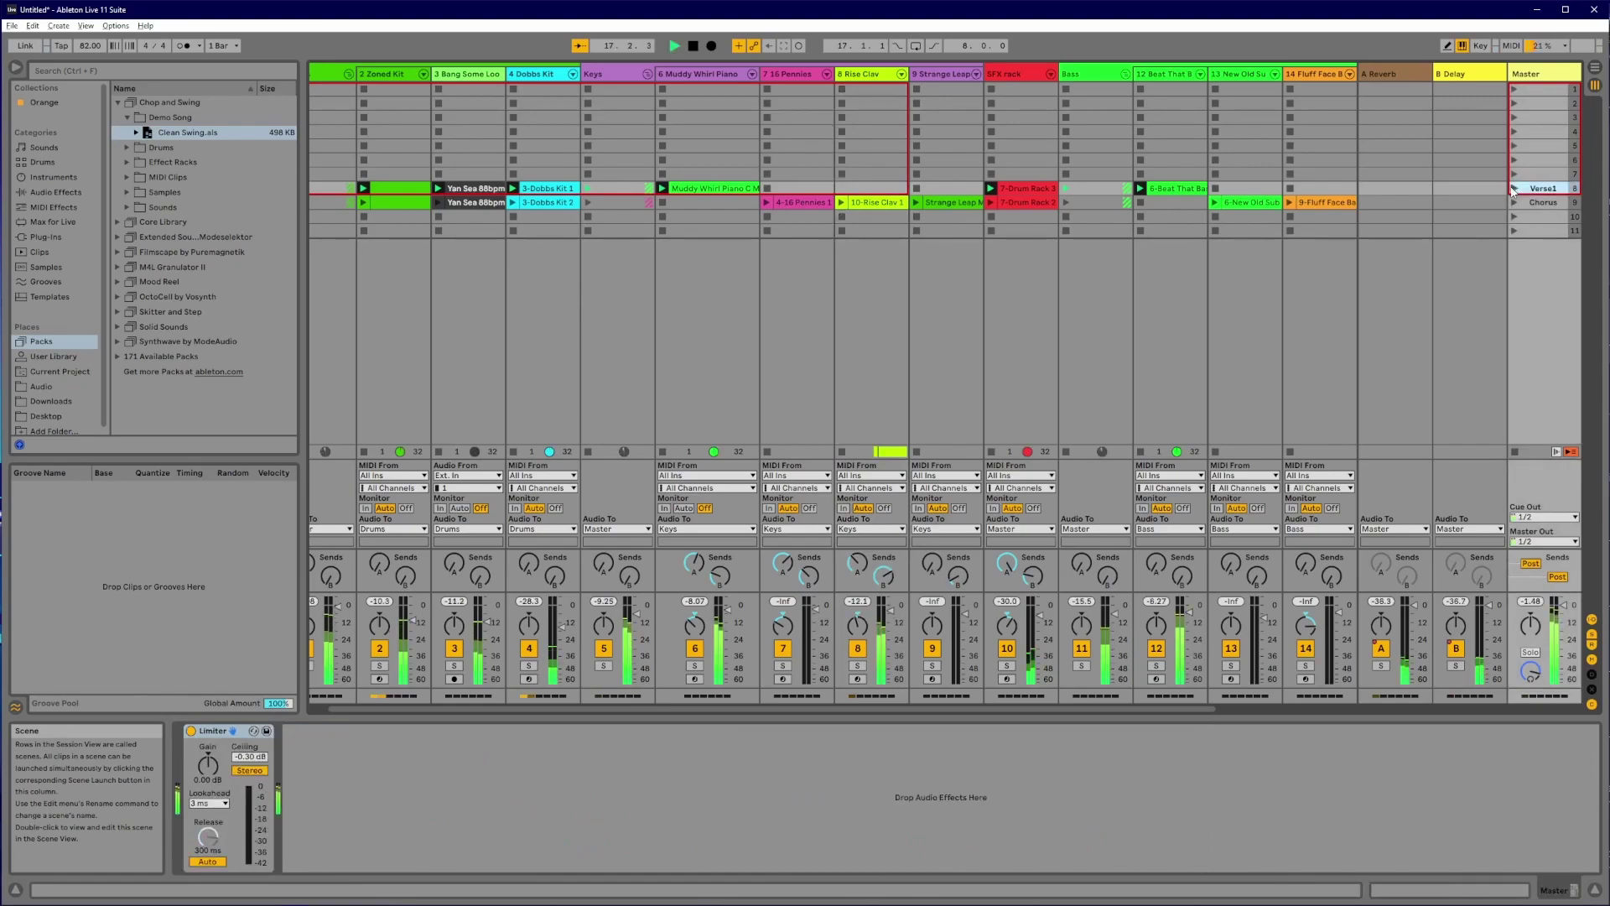
pyautogui.press('Tab')
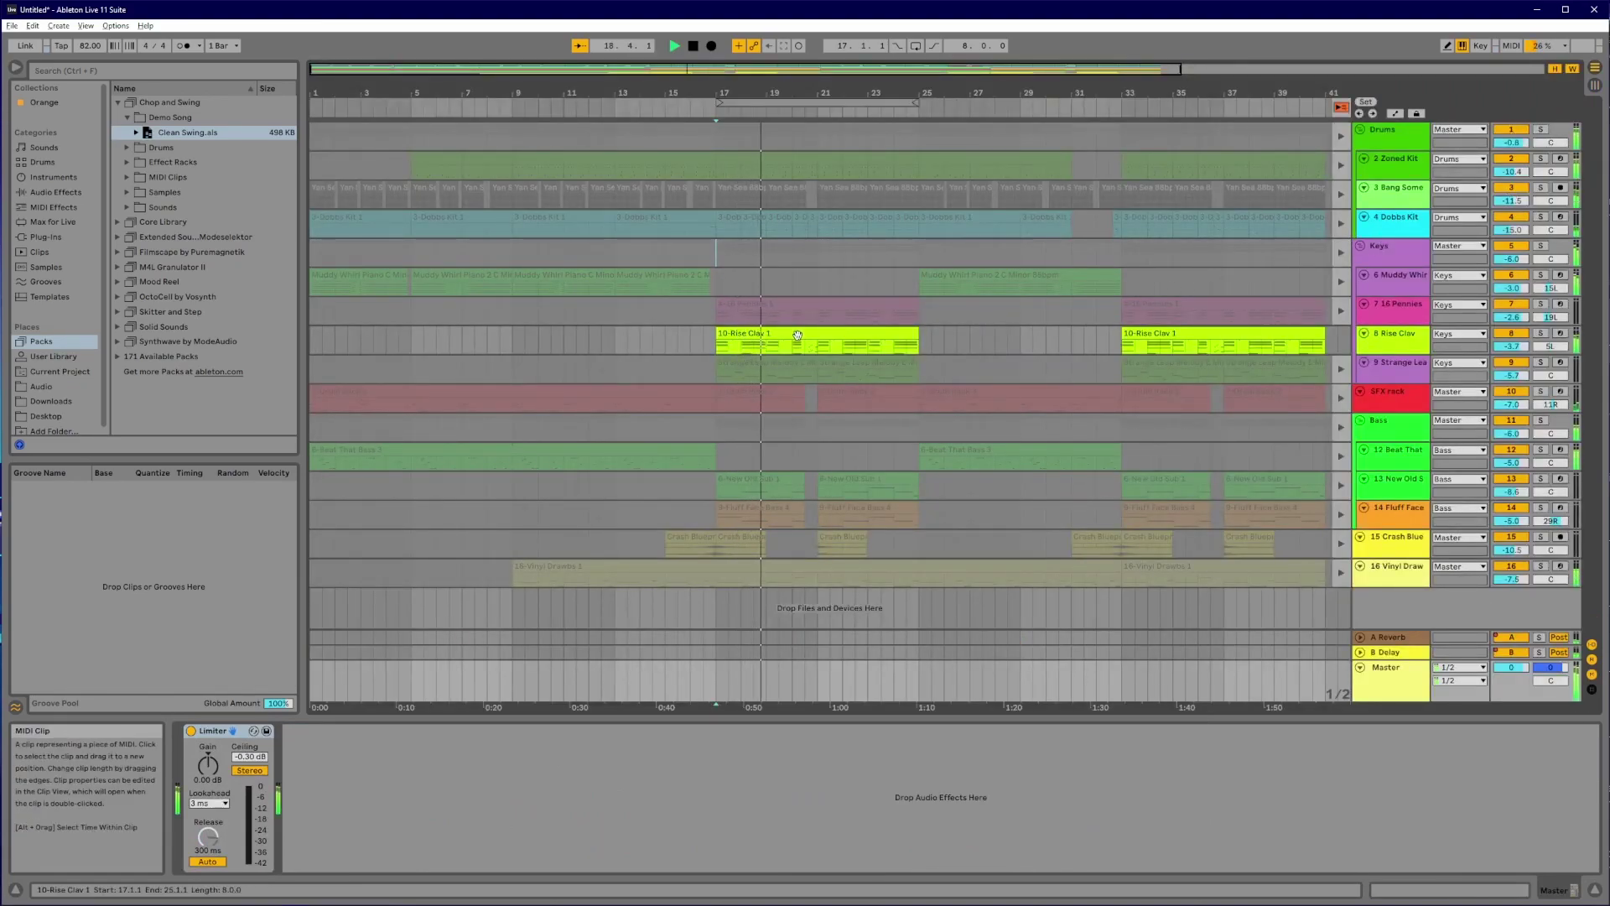
pyautogui.press('Tab')
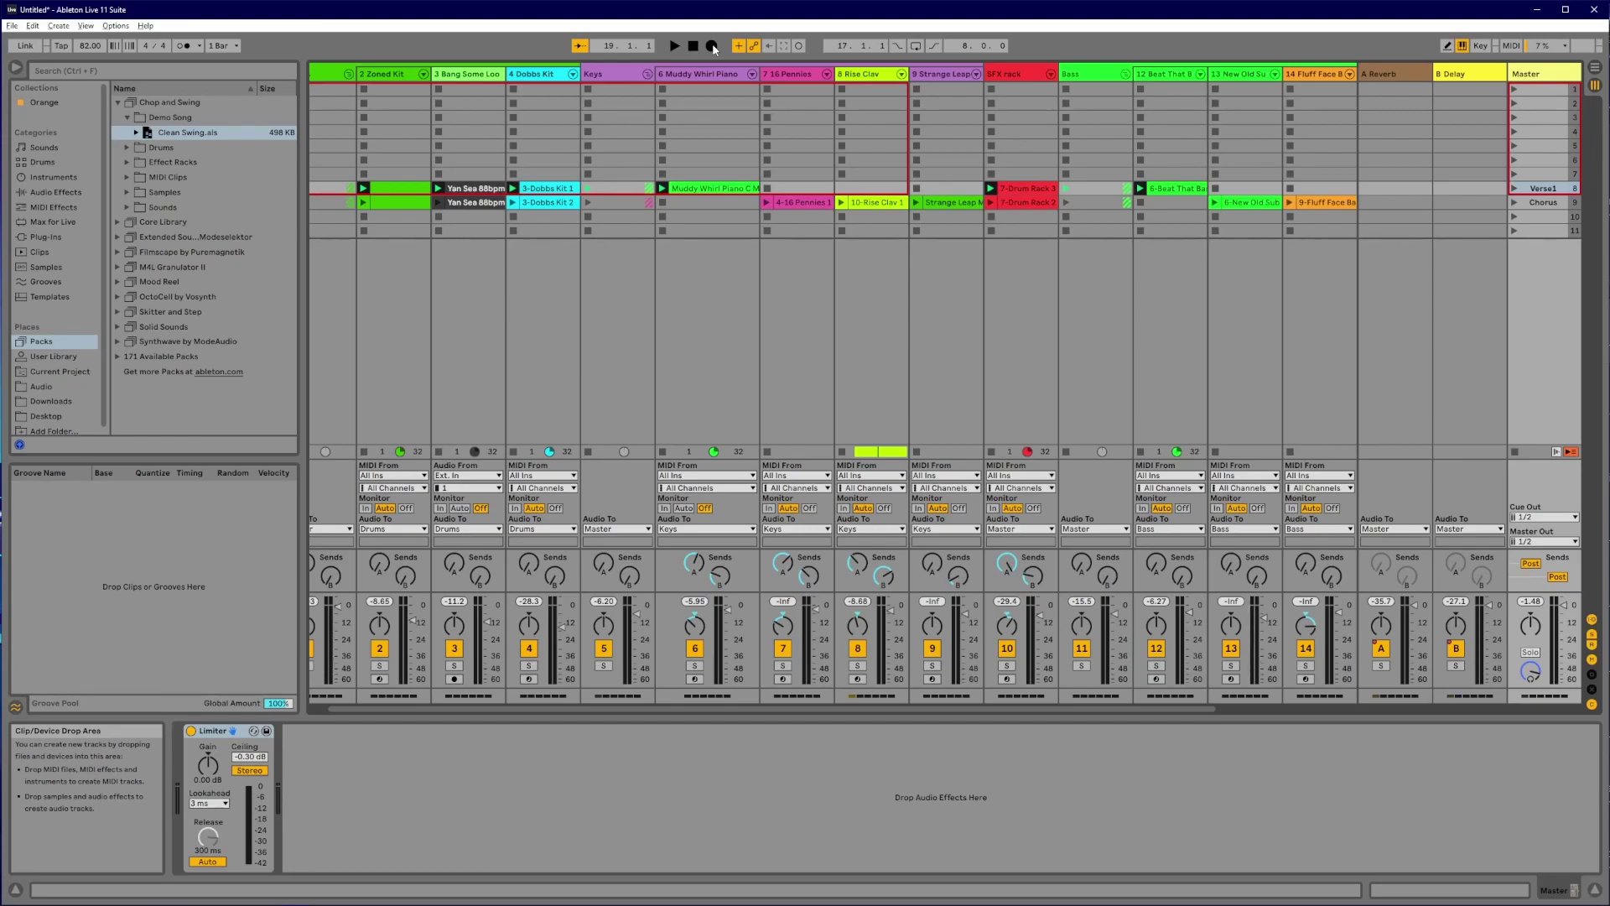
# Step: Record the playing session clips into the arrangement from bar 17 to bar 21
pyautogui.press('Tab')
pyautogui.click(719, 312)
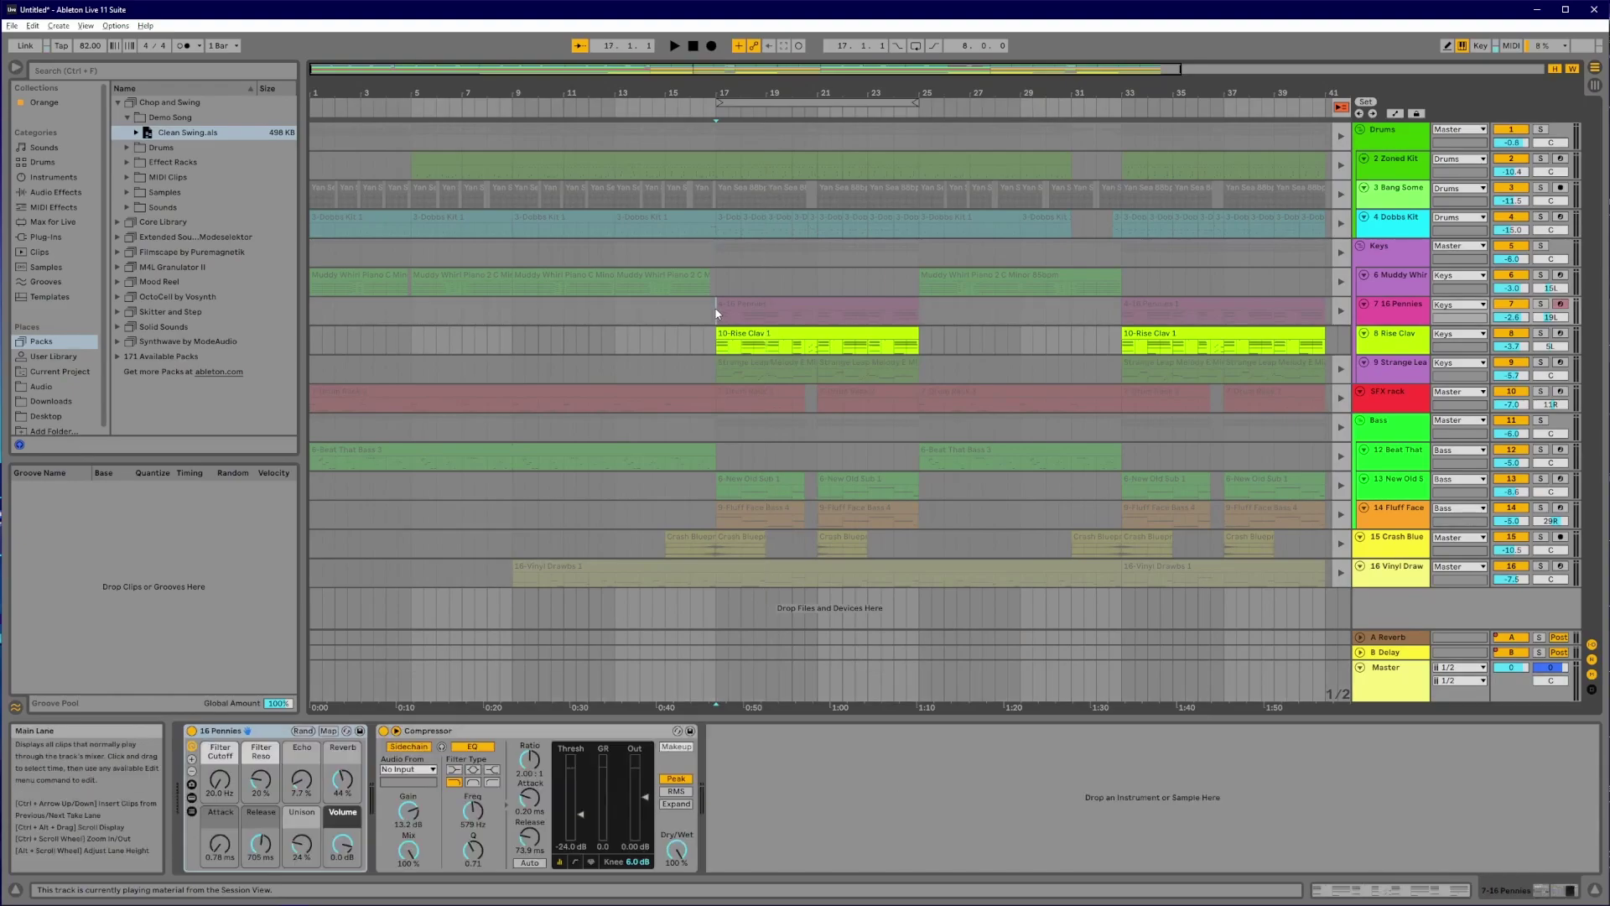
pyautogui.click(711, 47)
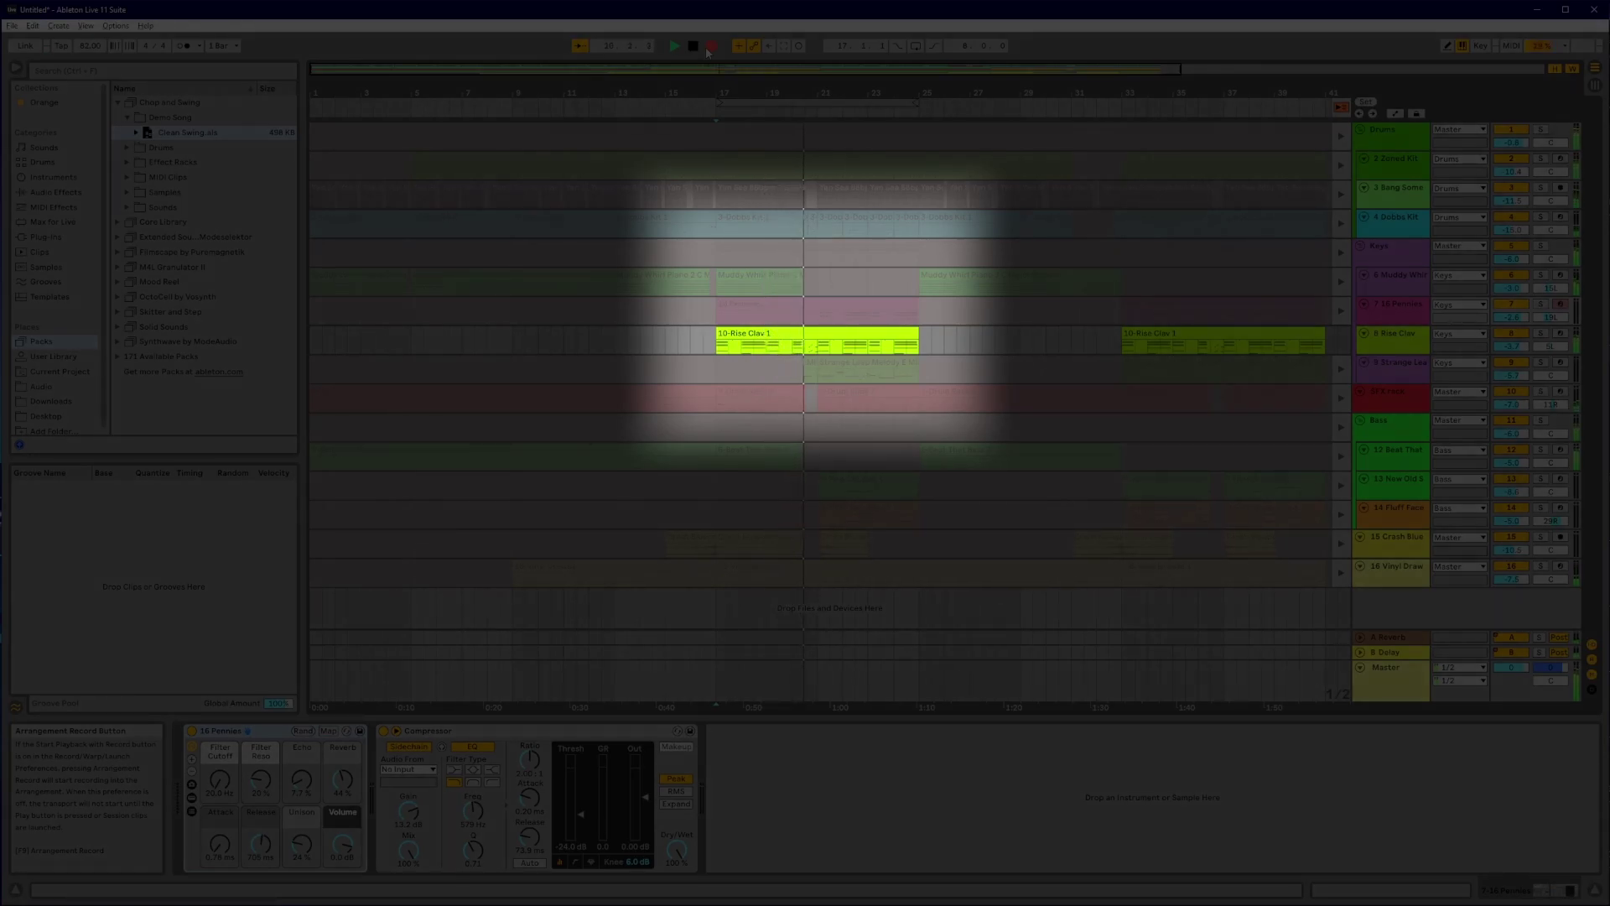
pyautogui.press('space')
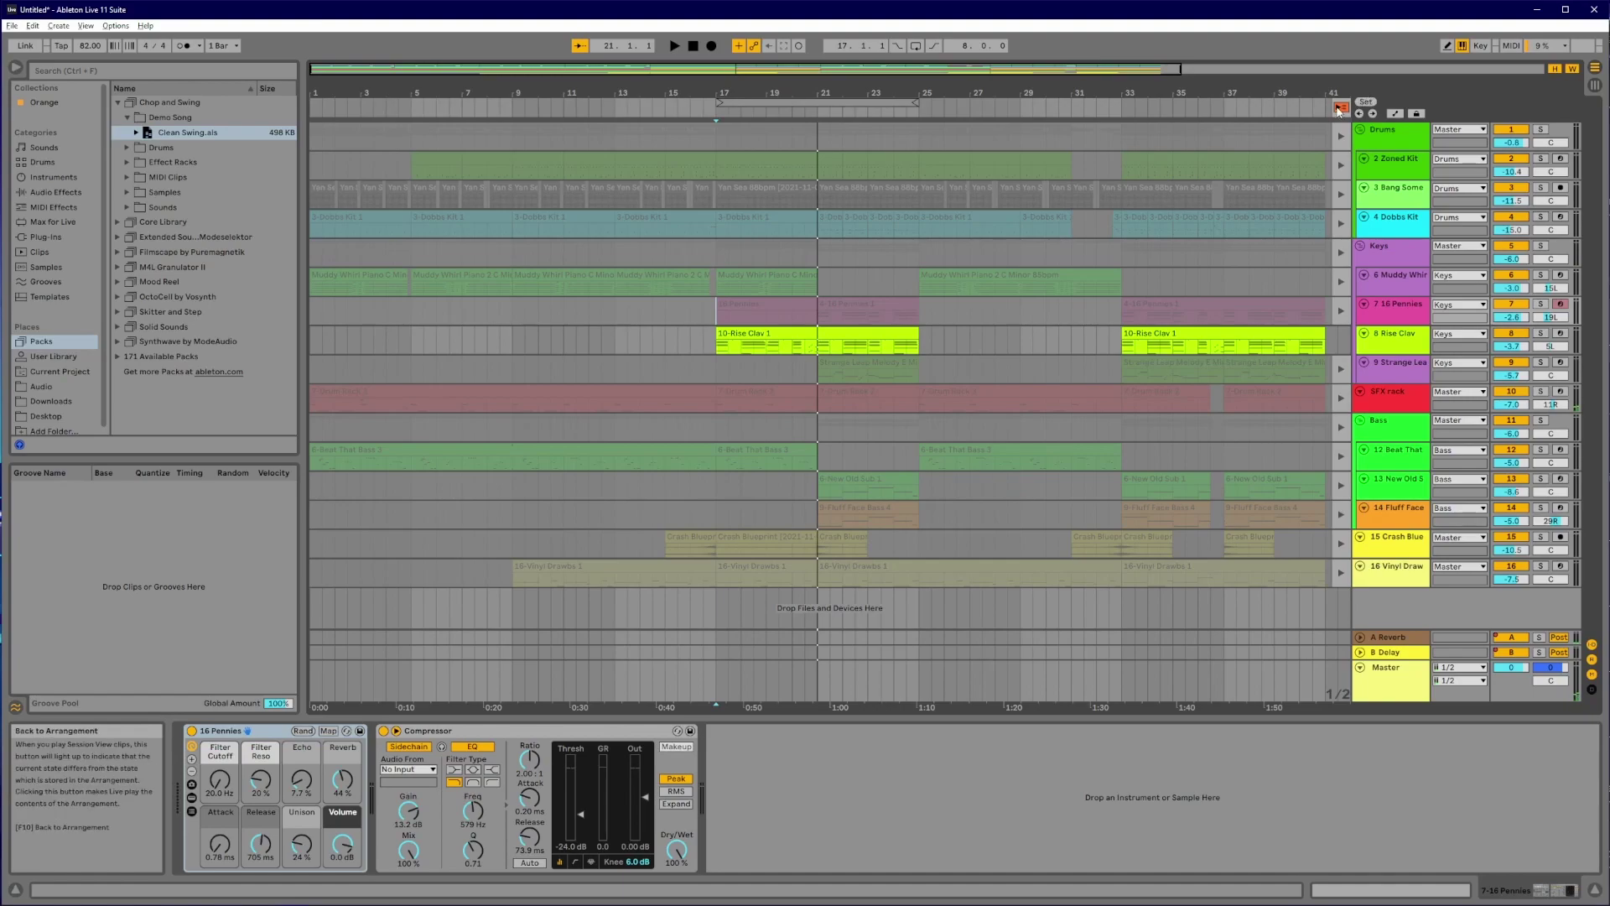
# Step: Return all tracks to arrangement playback and extend the loop to span bars 1 to 41
pyautogui.click(707, 102)
pyautogui.moveTo(707, 102); pyautogui.dragTo(312, 101)
pyautogui.moveTo(919, 102); pyautogui.dragTo(1324, 107)
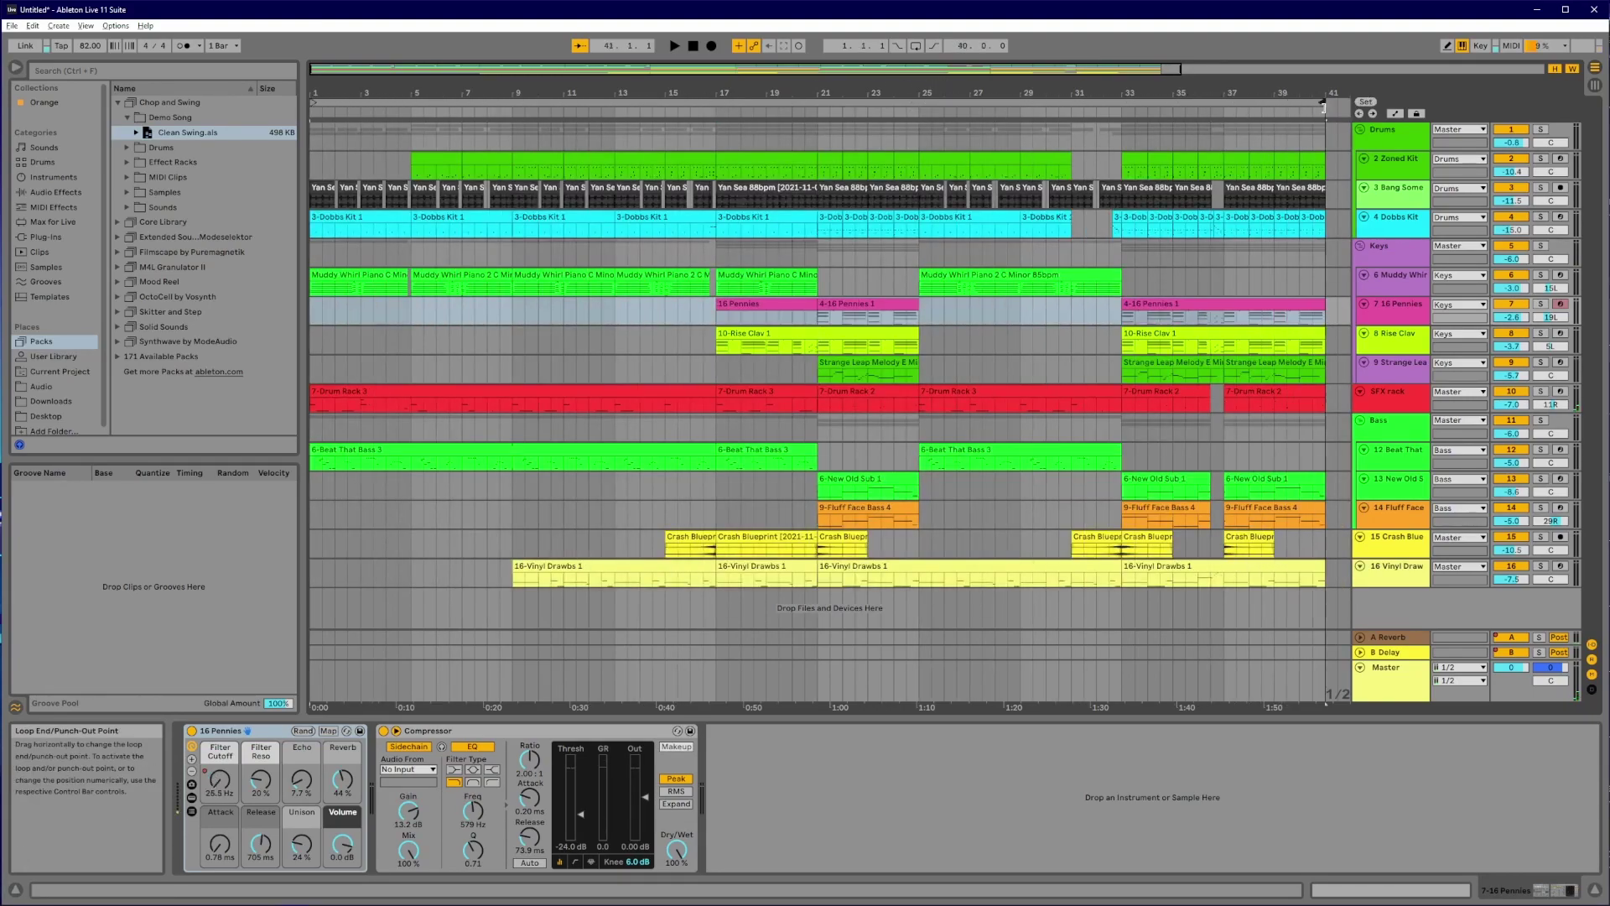
# Step: Open the audio export settings for the looped song range
pyautogui.click(11, 25)
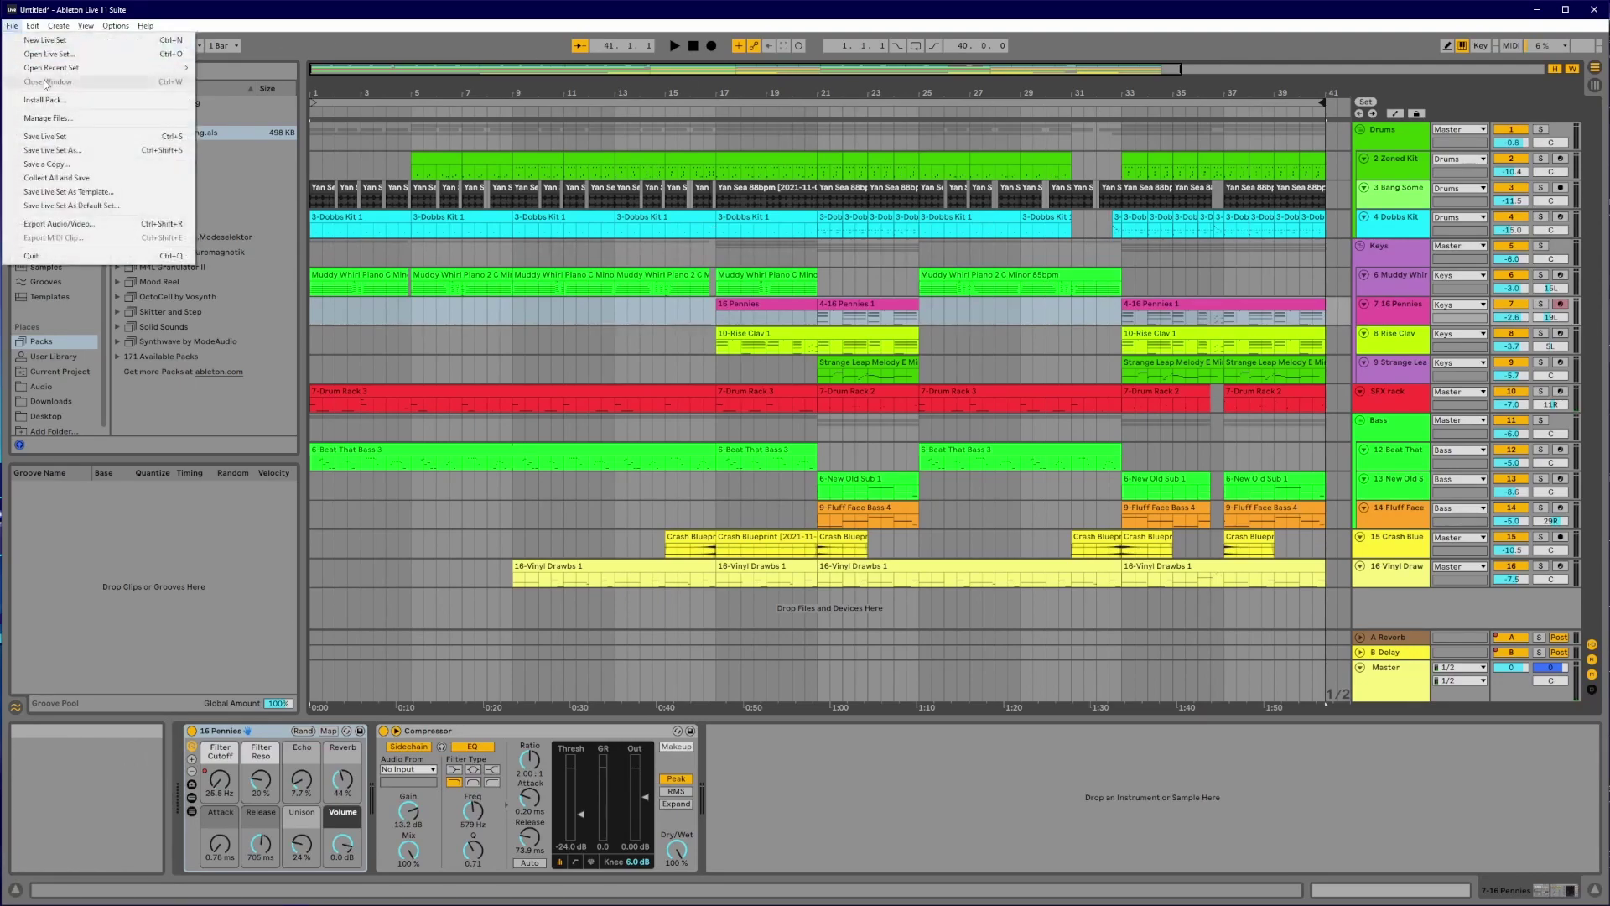
pyautogui.click(107, 223)
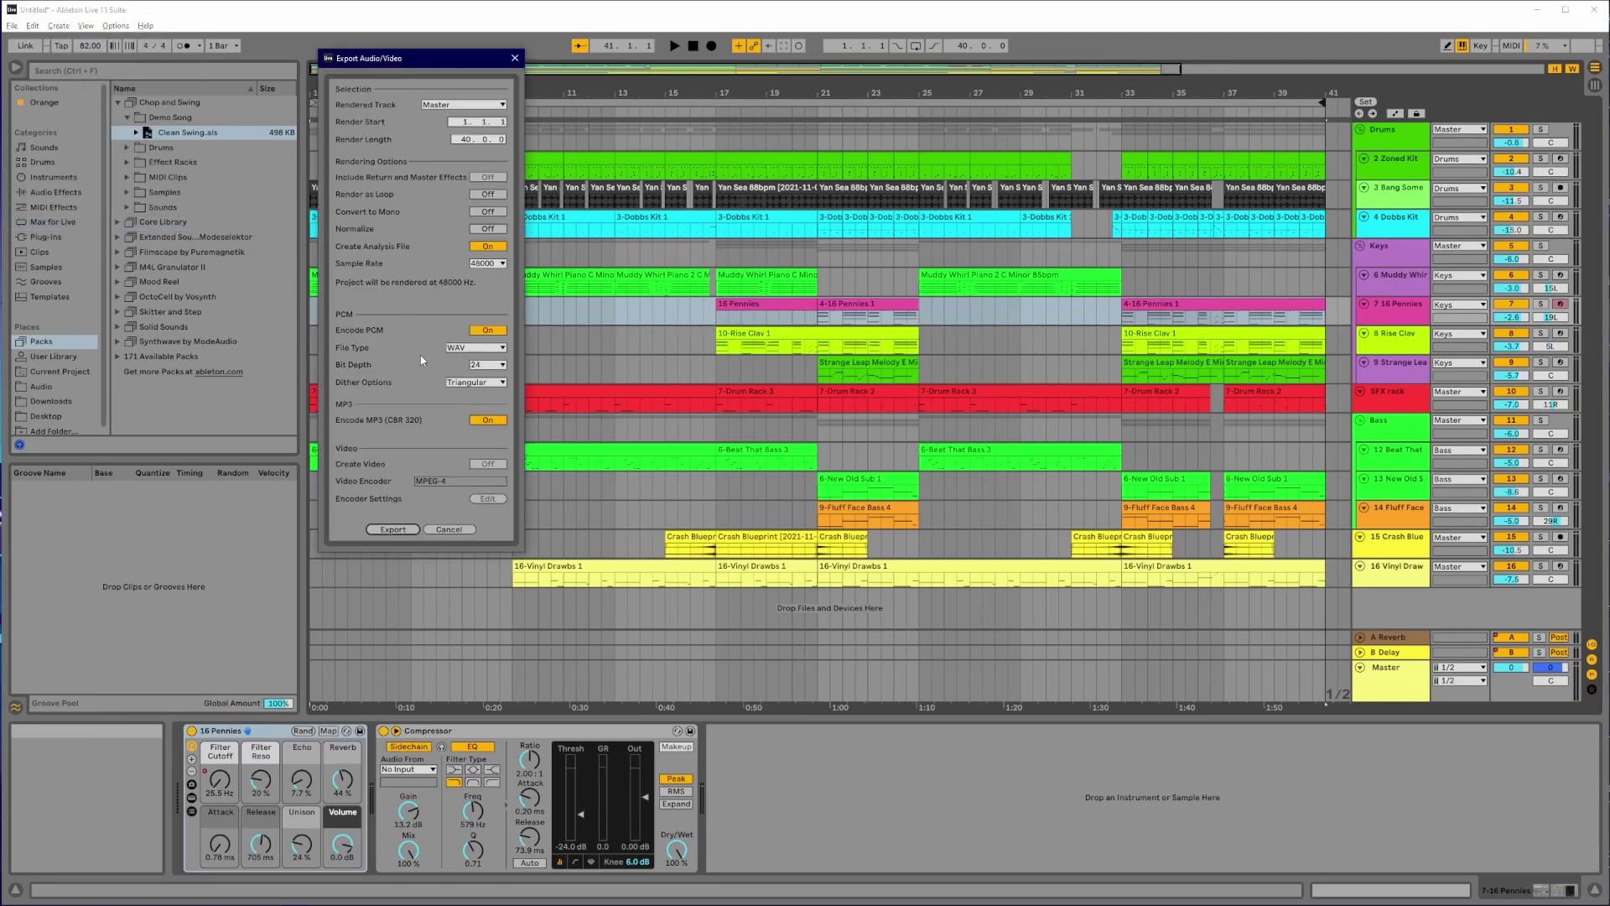